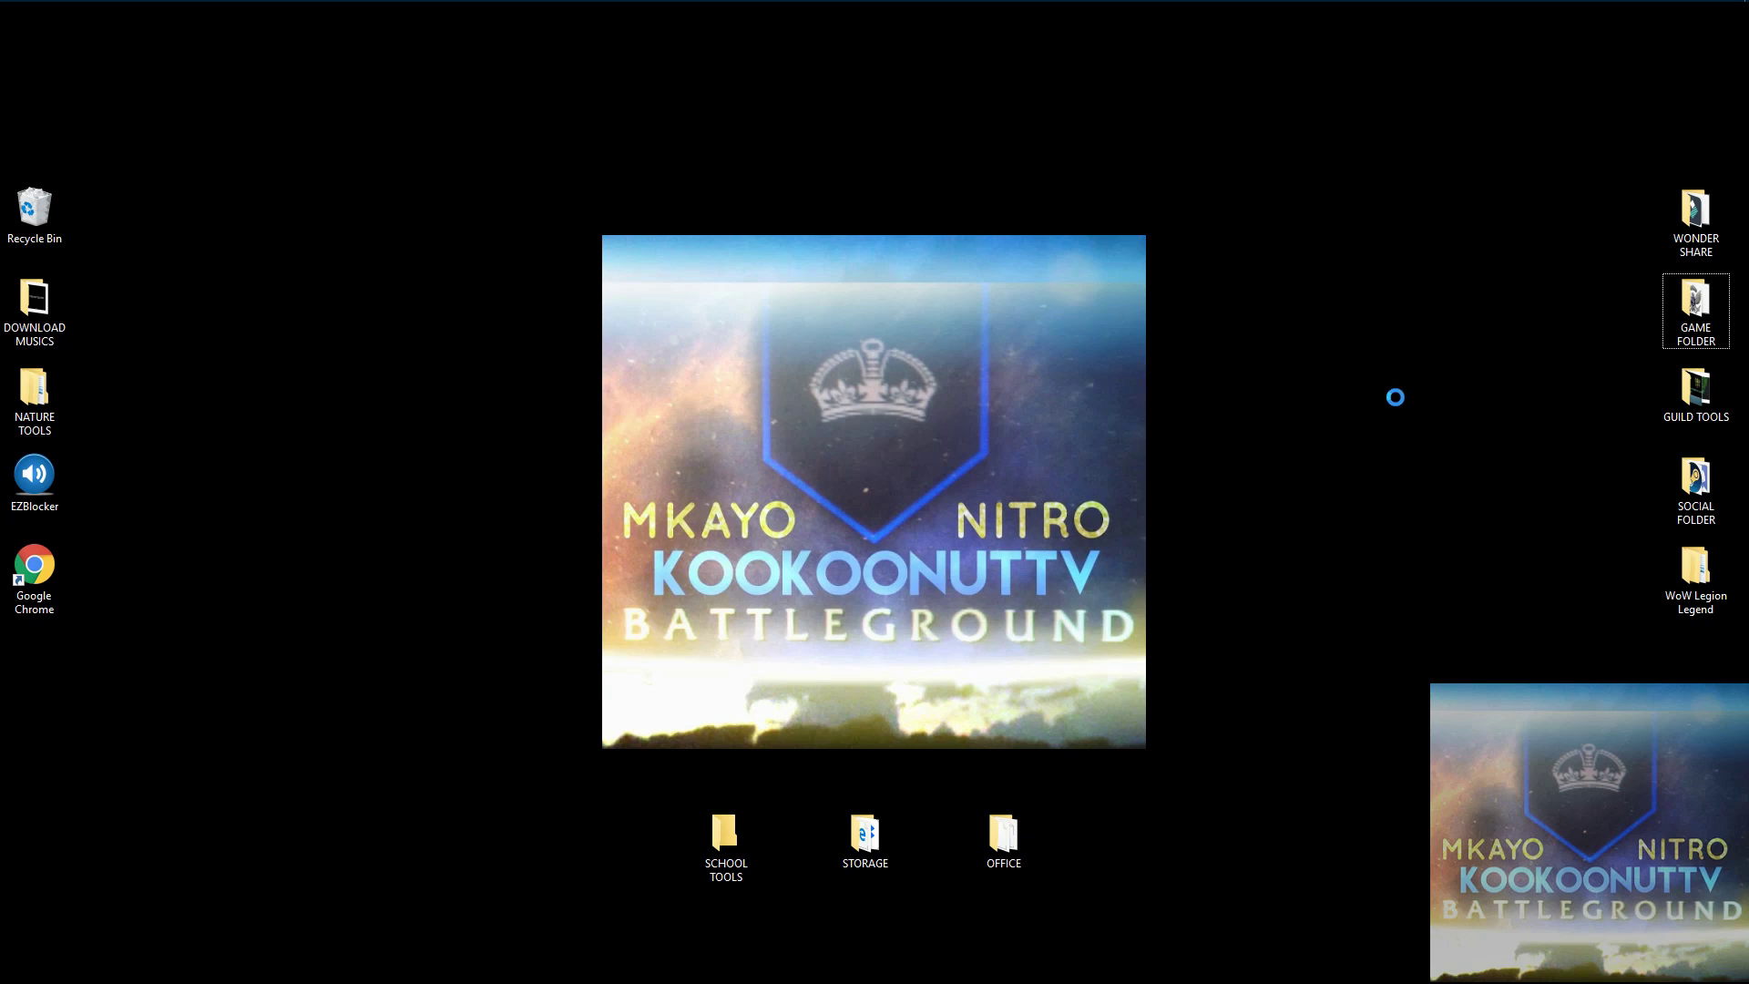
Show the Firestorm Launcher shortcut's available actions in GAME FOLDER, including Run as administrator, and minimize the folder window
{"action": "mouse_move", "coordinate": [644, 2]}
{"action": "double_click", "coordinate": [809, 346]}
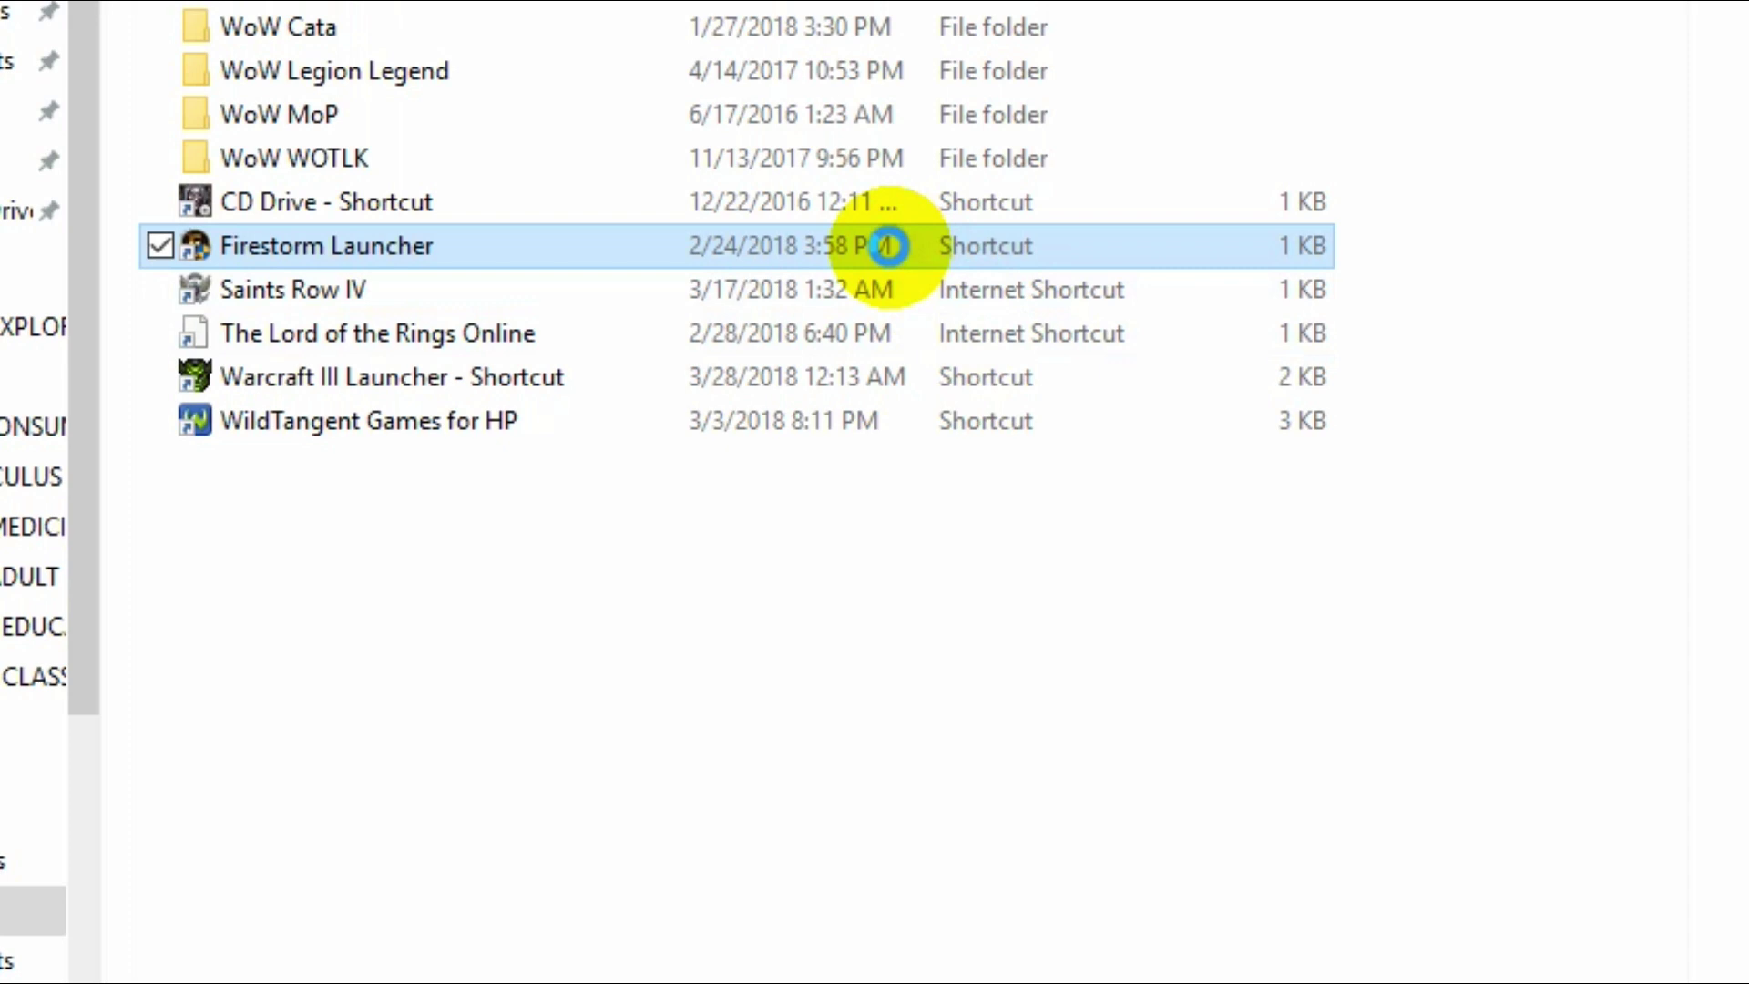
{"action": "right_click", "coordinate": [888, 246]}
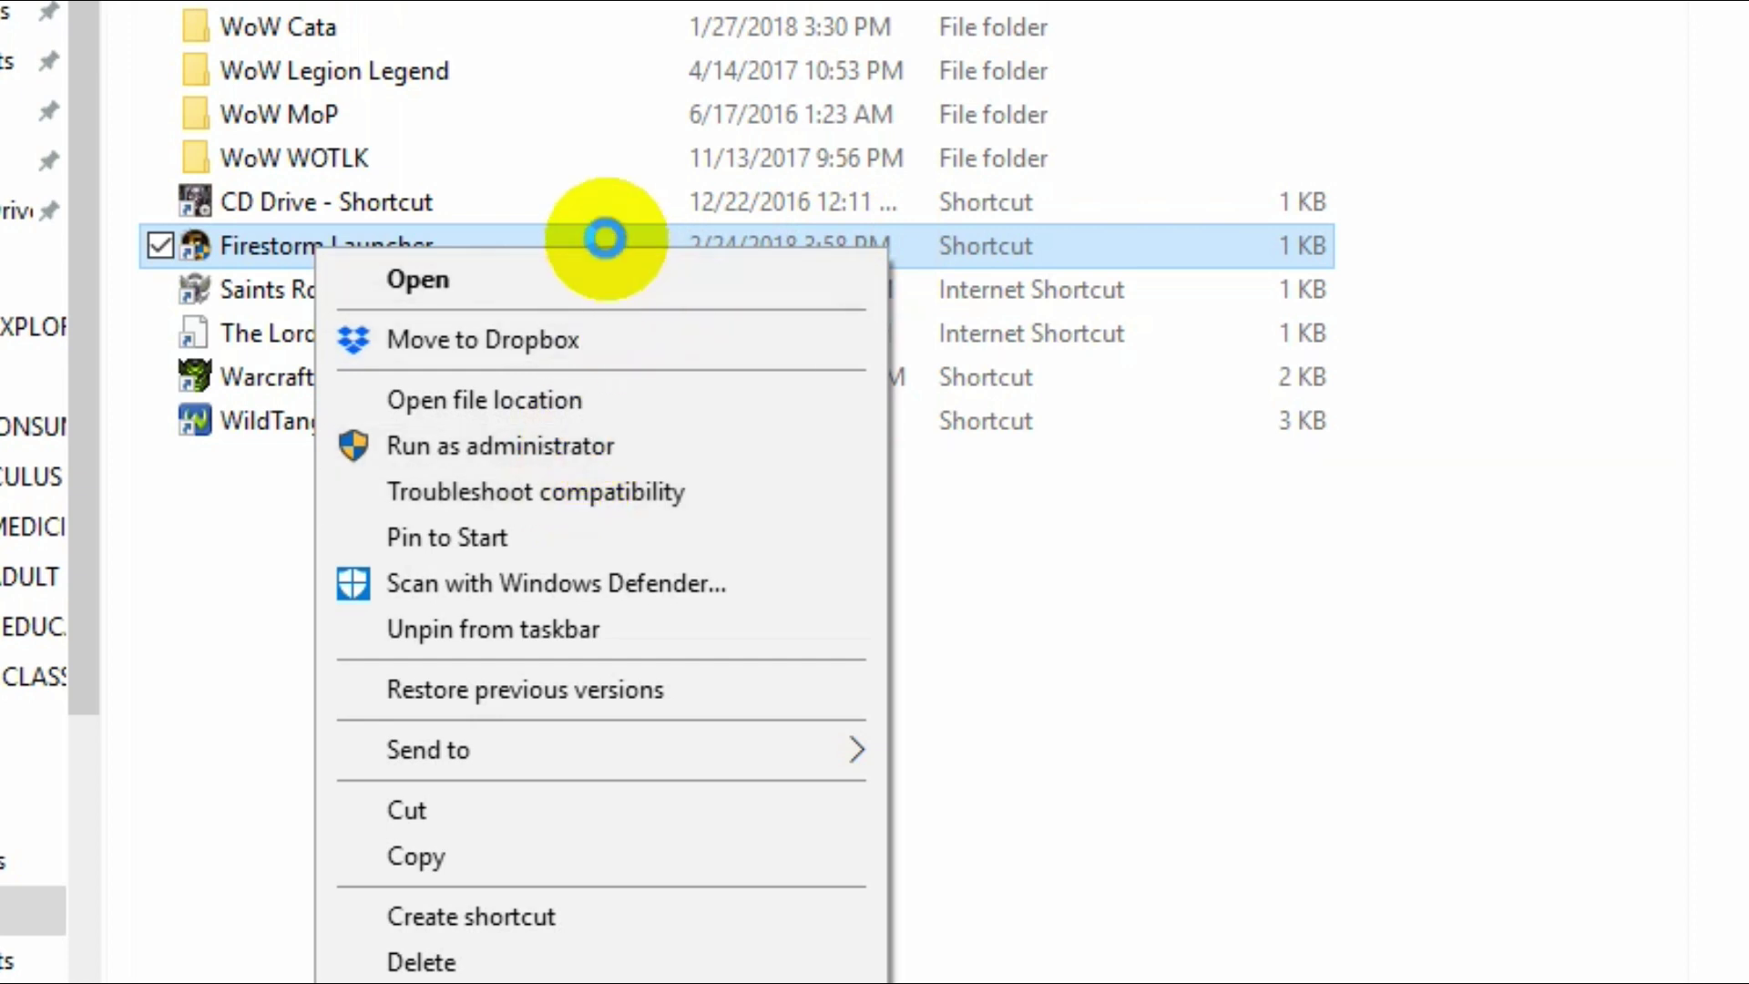
{"action": "left_click", "coordinate": [605, 239]}
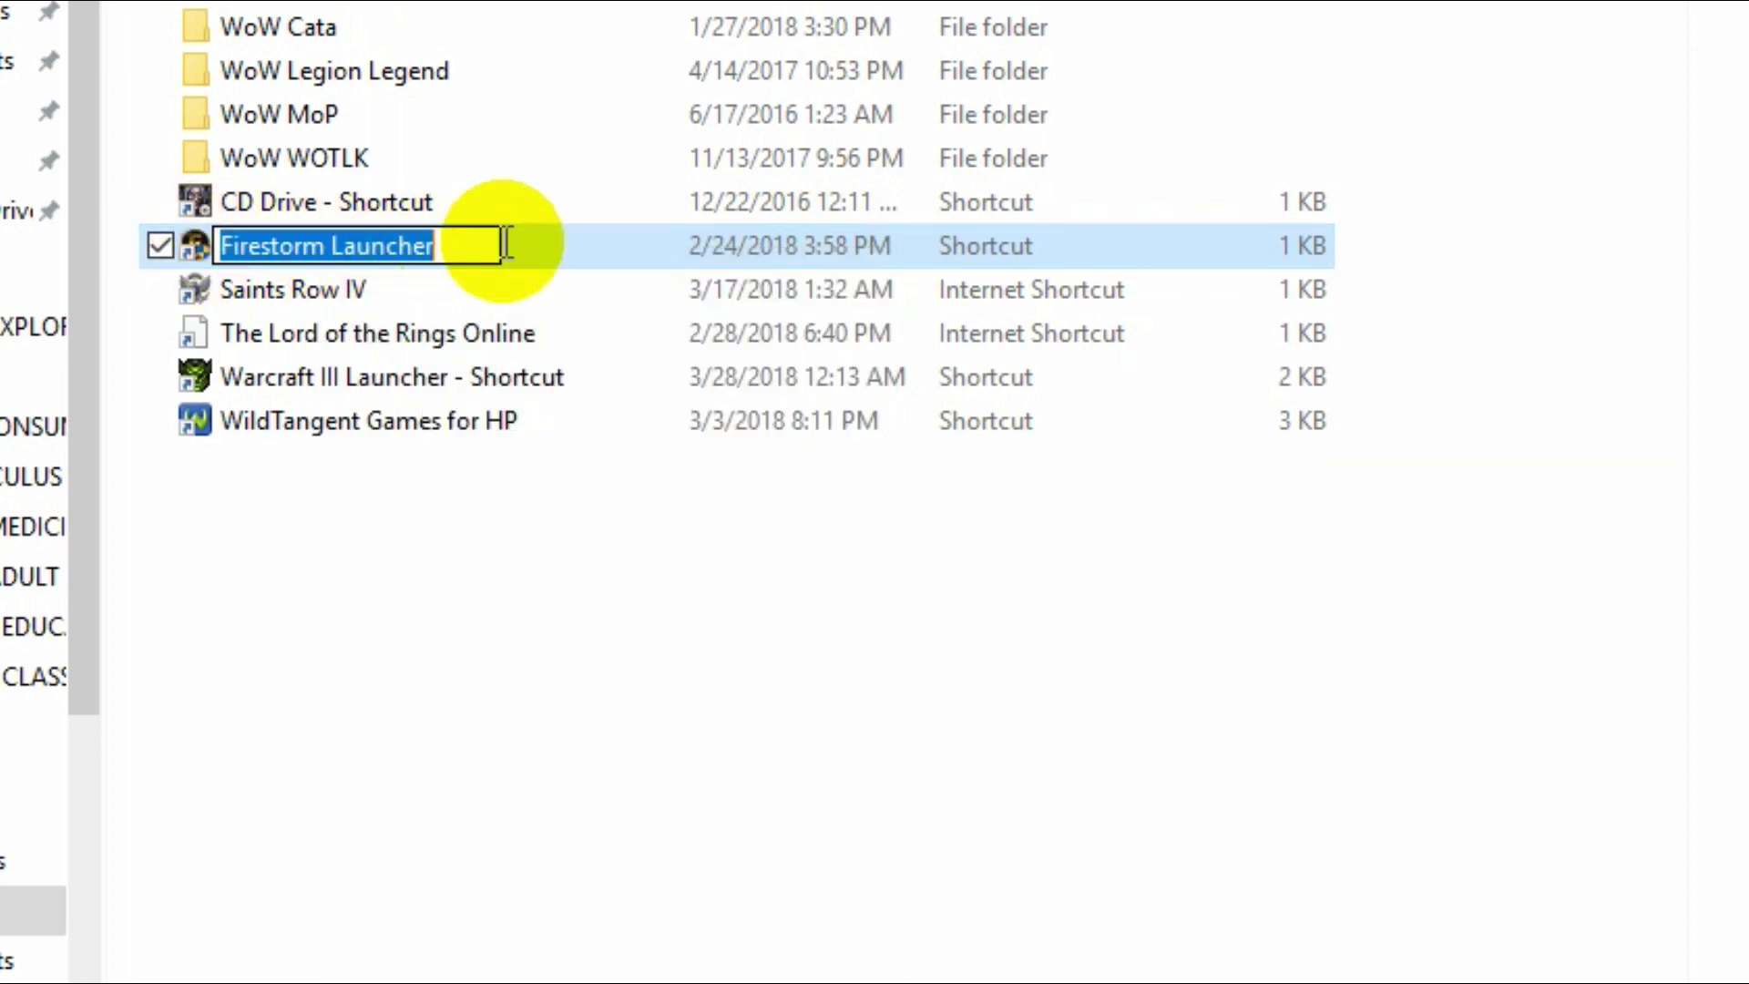
{"action": "left_click", "coordinate": [554, 241]}
{"action": "right_click", "coordinate": [555, 240]}
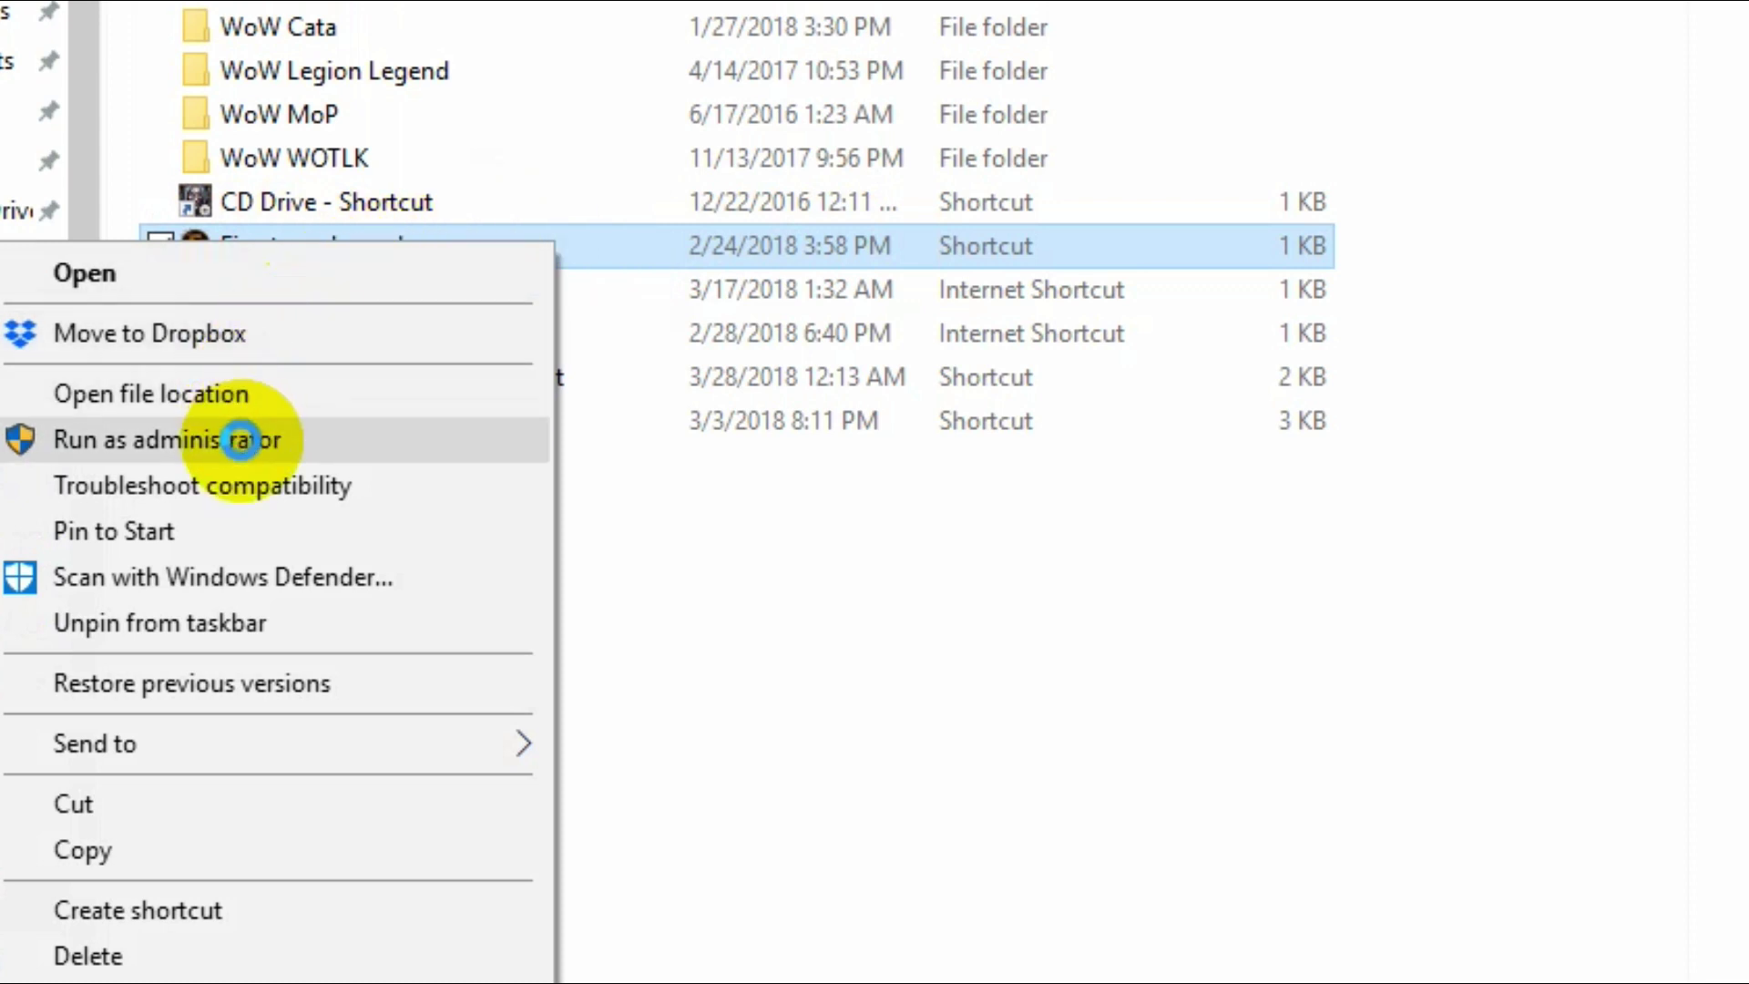
{"action": "left_click", "coordinate": [649, 243]}
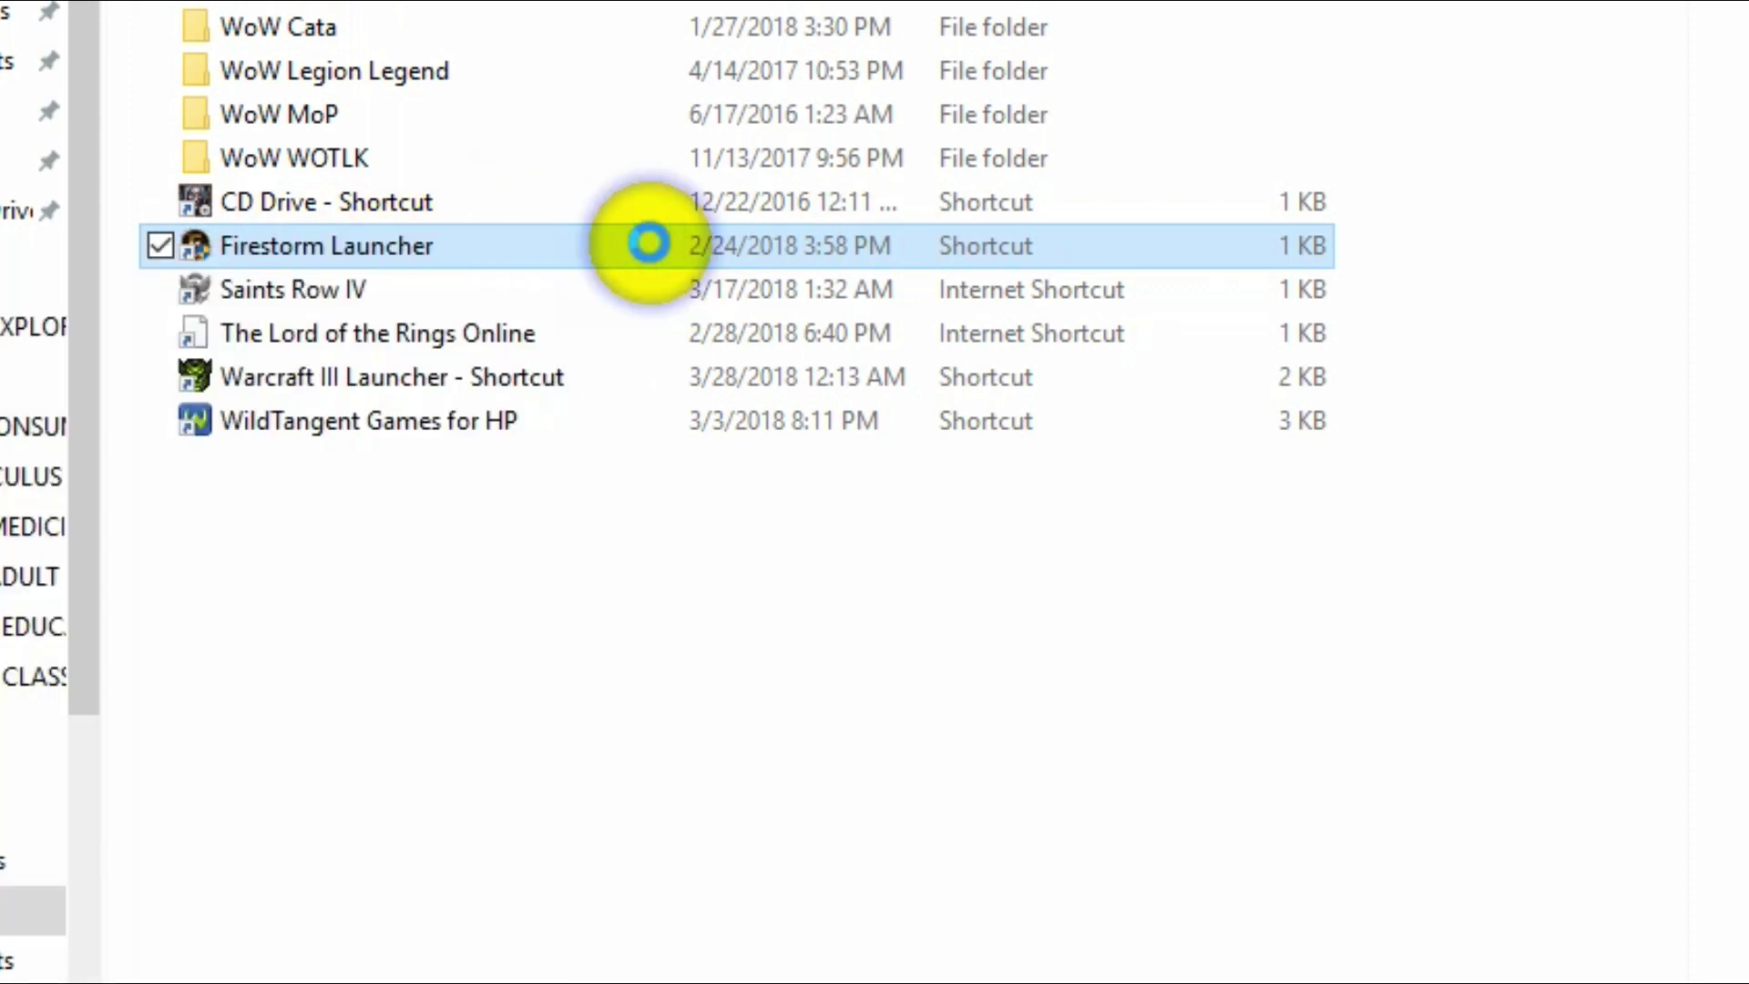
{"action": "key", "text": "F2"}
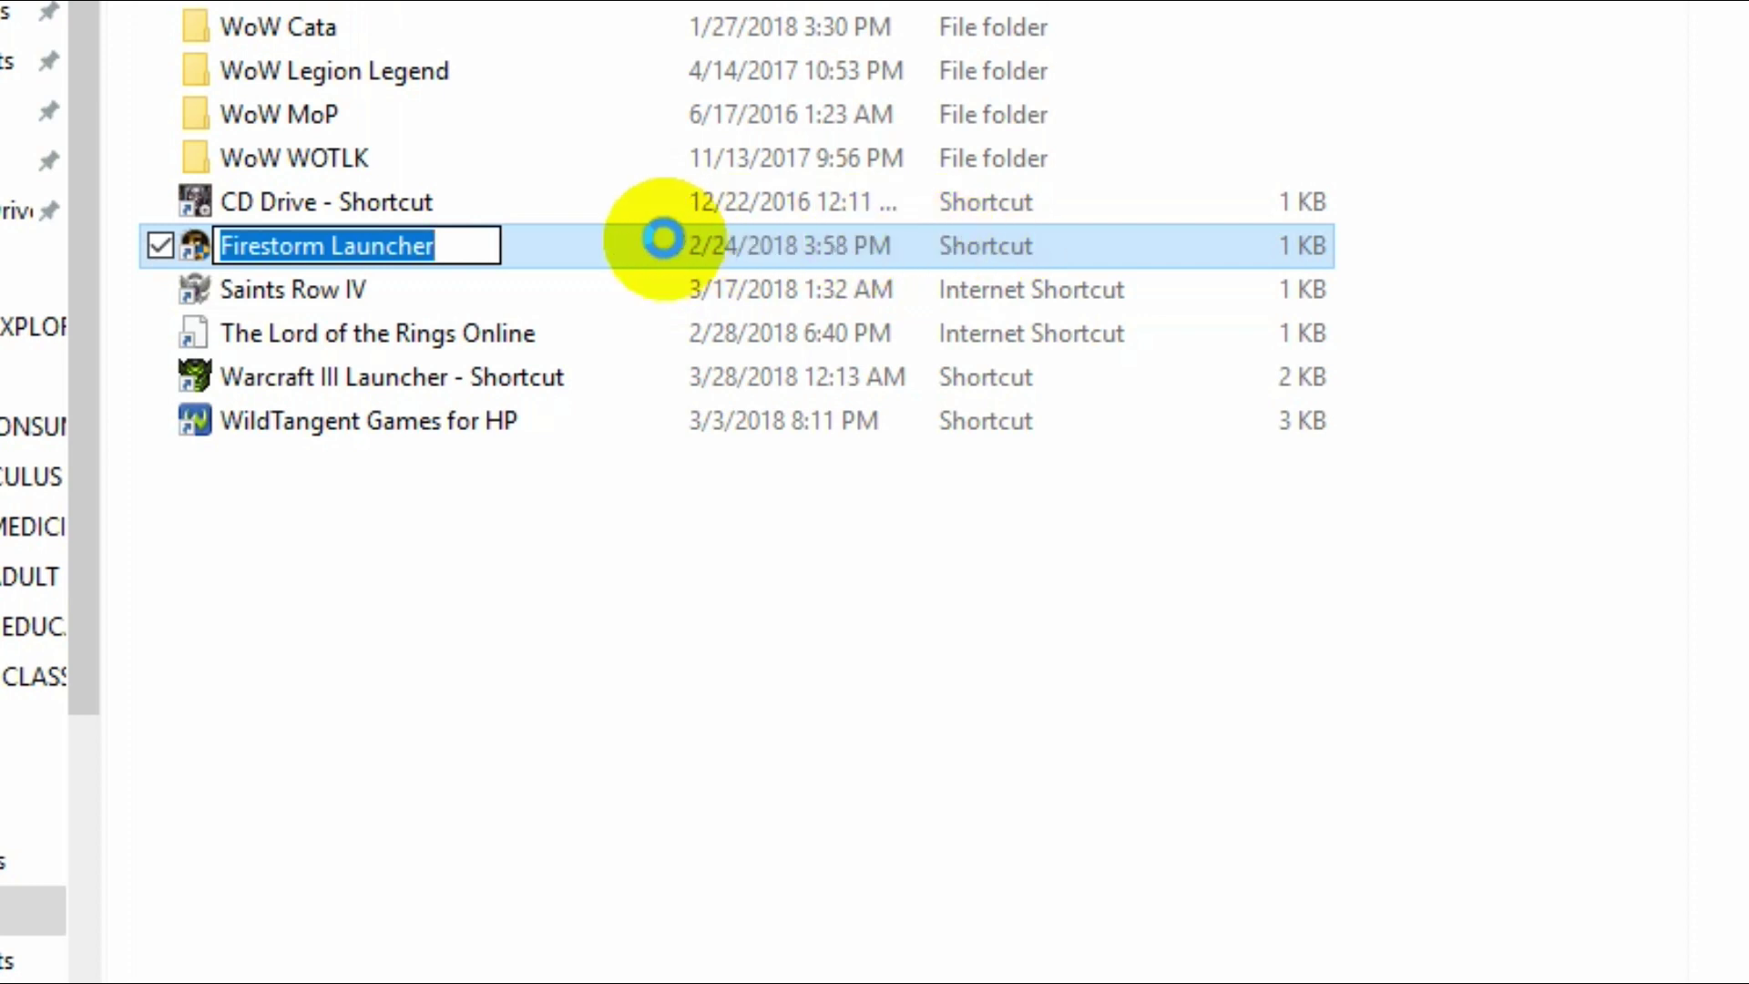
{"action": "left_click", "coordinate": [662, 238]}
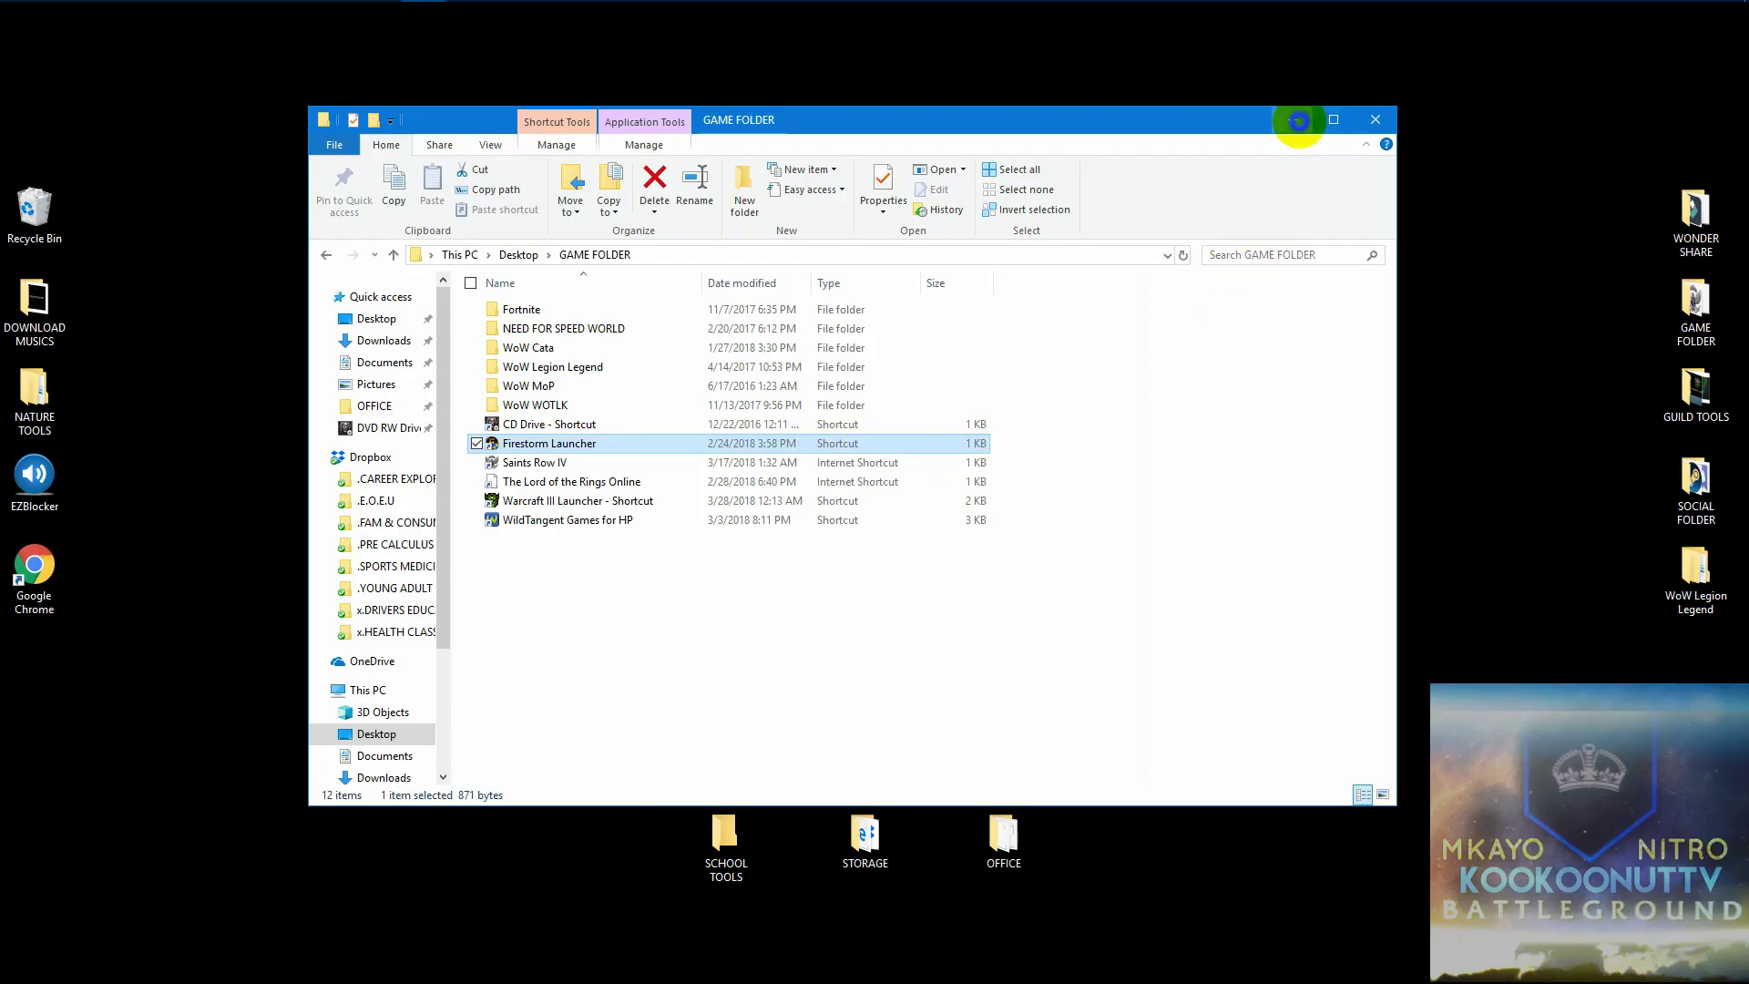
{"action": "left_click", "coordinate": [1297, 120]}
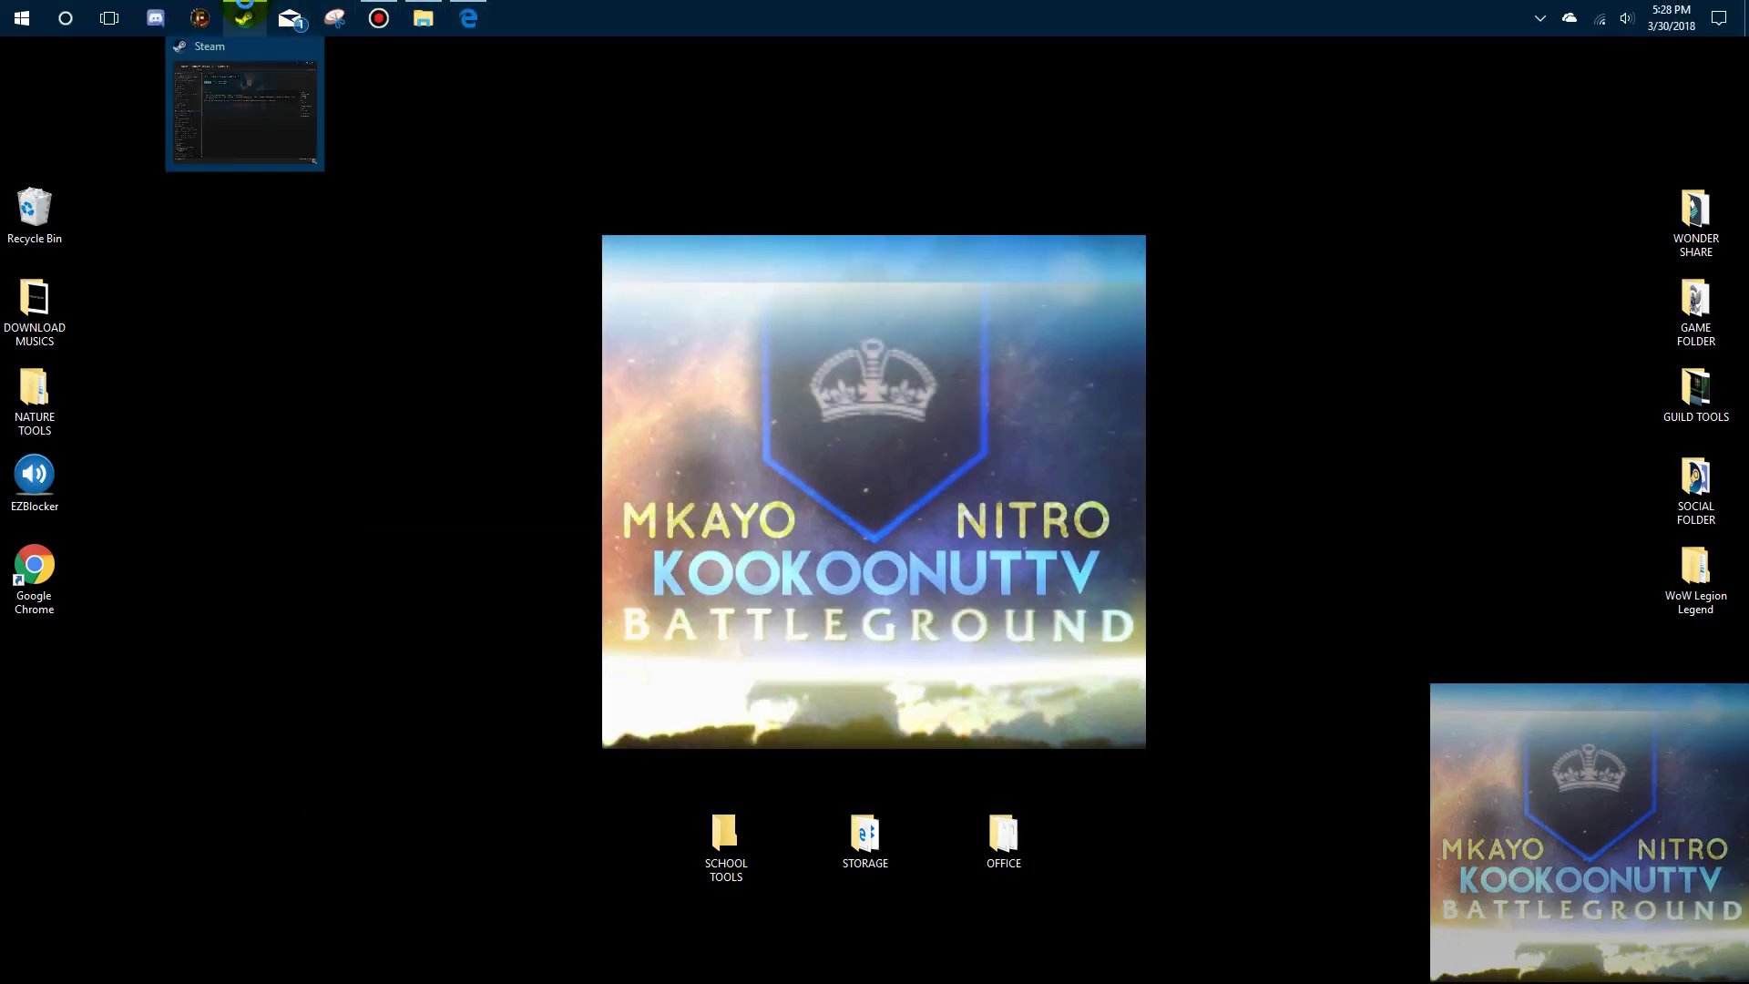
Switch to Steam to view The Lord of the Rings Online in the library and minimize its window
{"action": "left_click", "coordinate": [244, 18]}
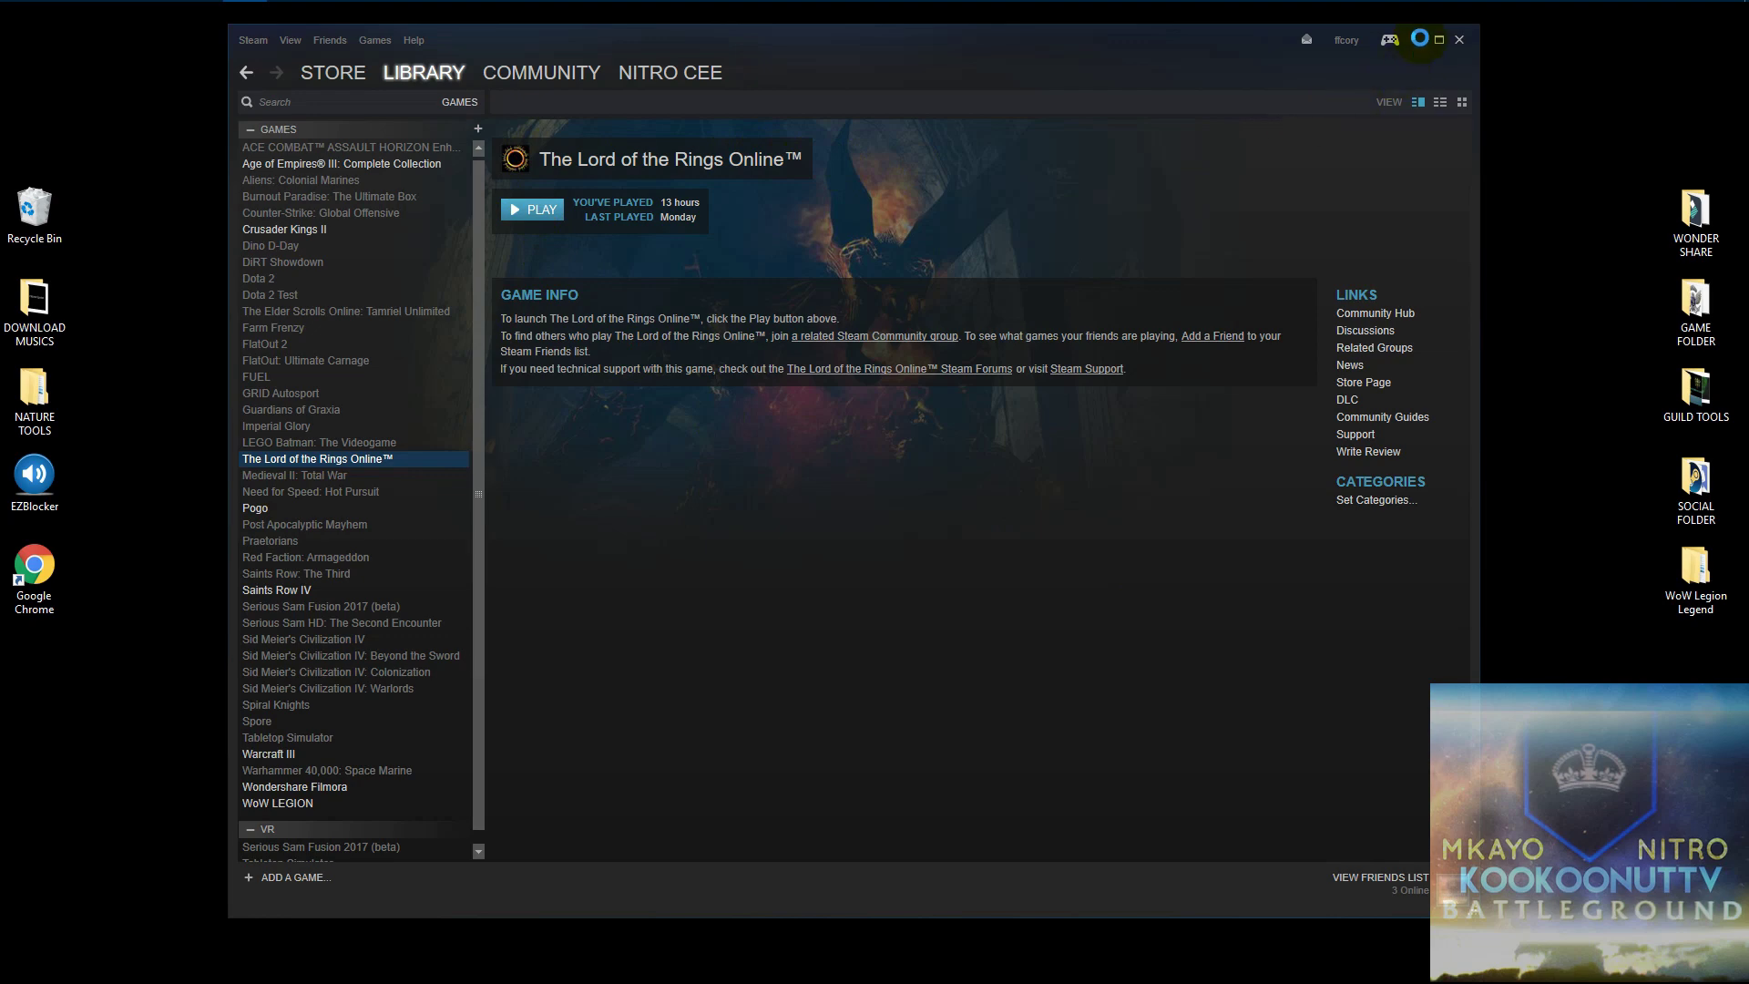
{"action": "left_click", "coordinate": [1418, 38]}
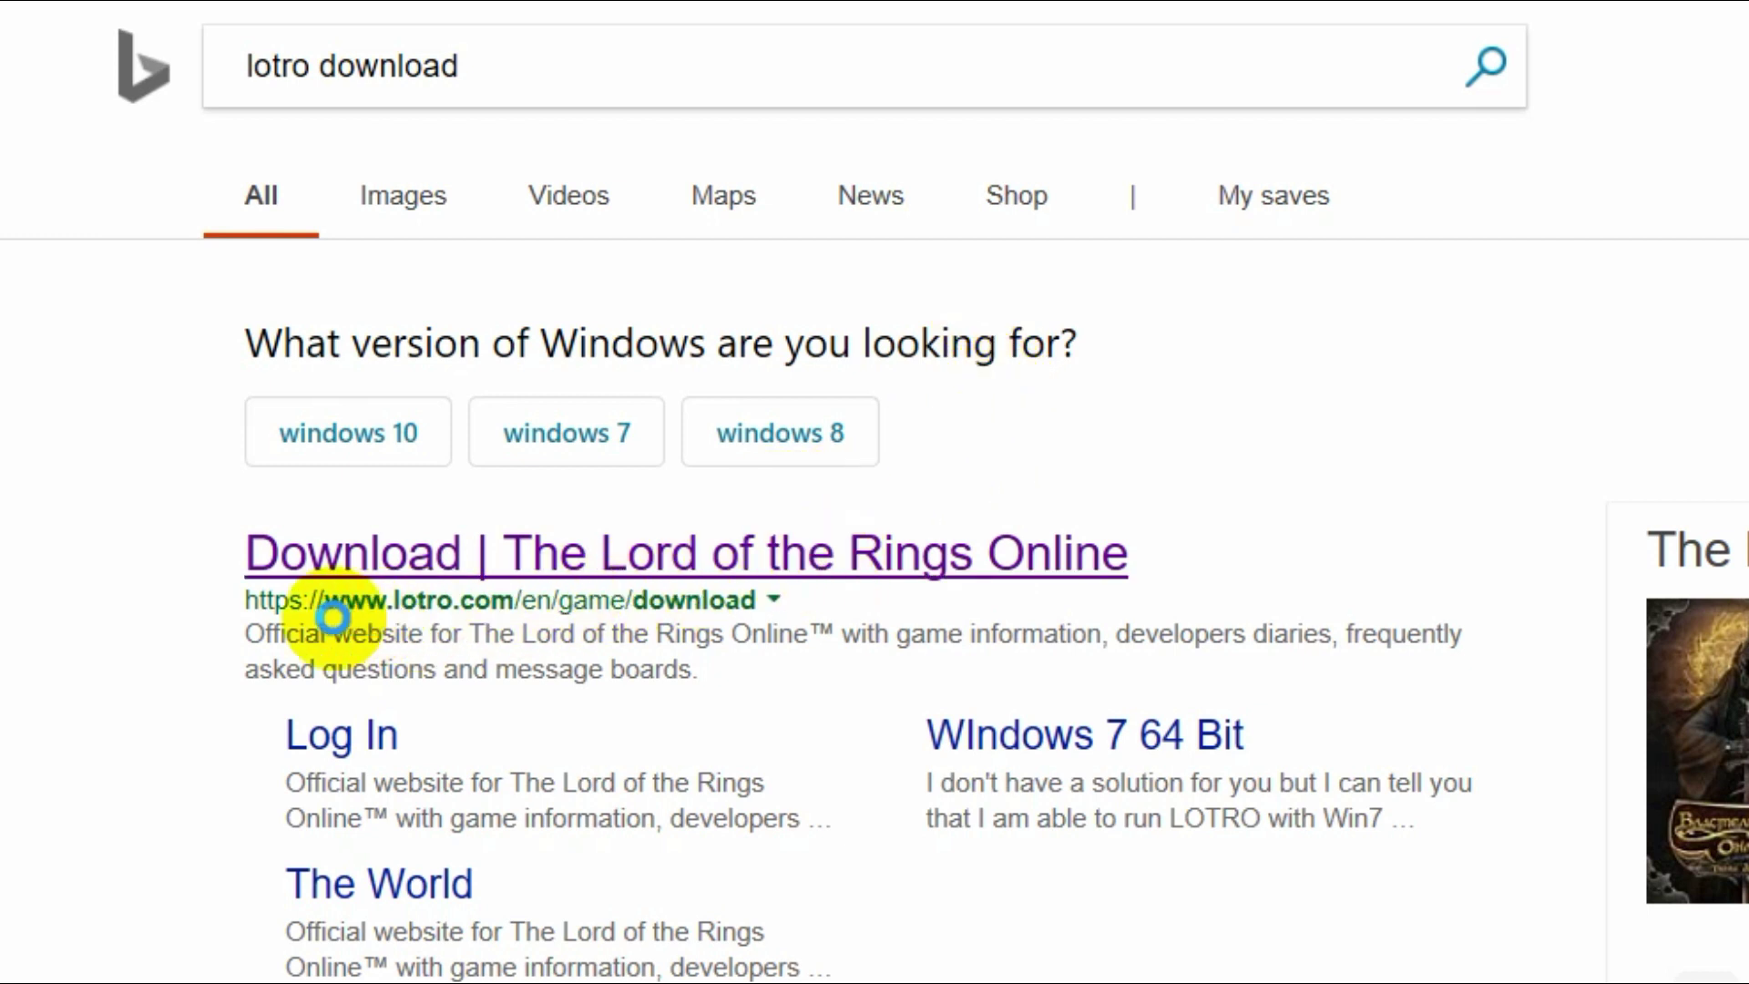
Open the official Lord of the Rings Online download page from the search results and launch the PC game installer
{"action": "left_click_drag", "start_coordinate": [323, 606], "coordinate": [546, 588]}
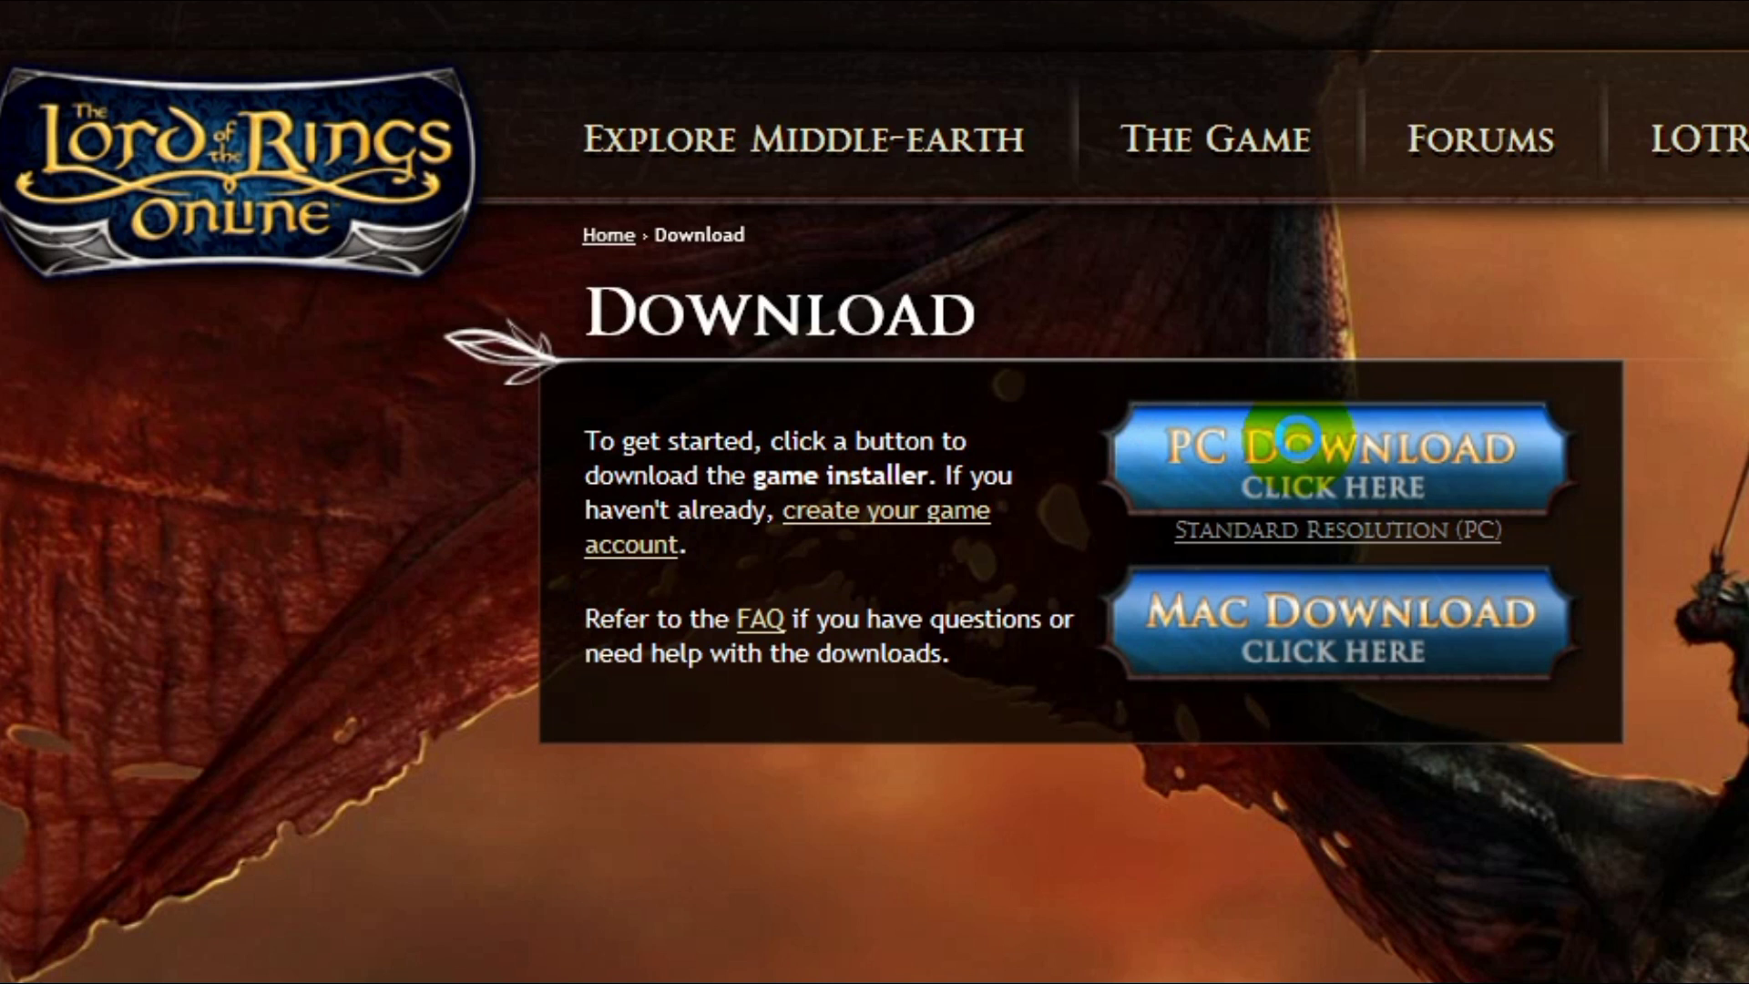
{"action": "left_click", "coordinate": [1296, 439]}
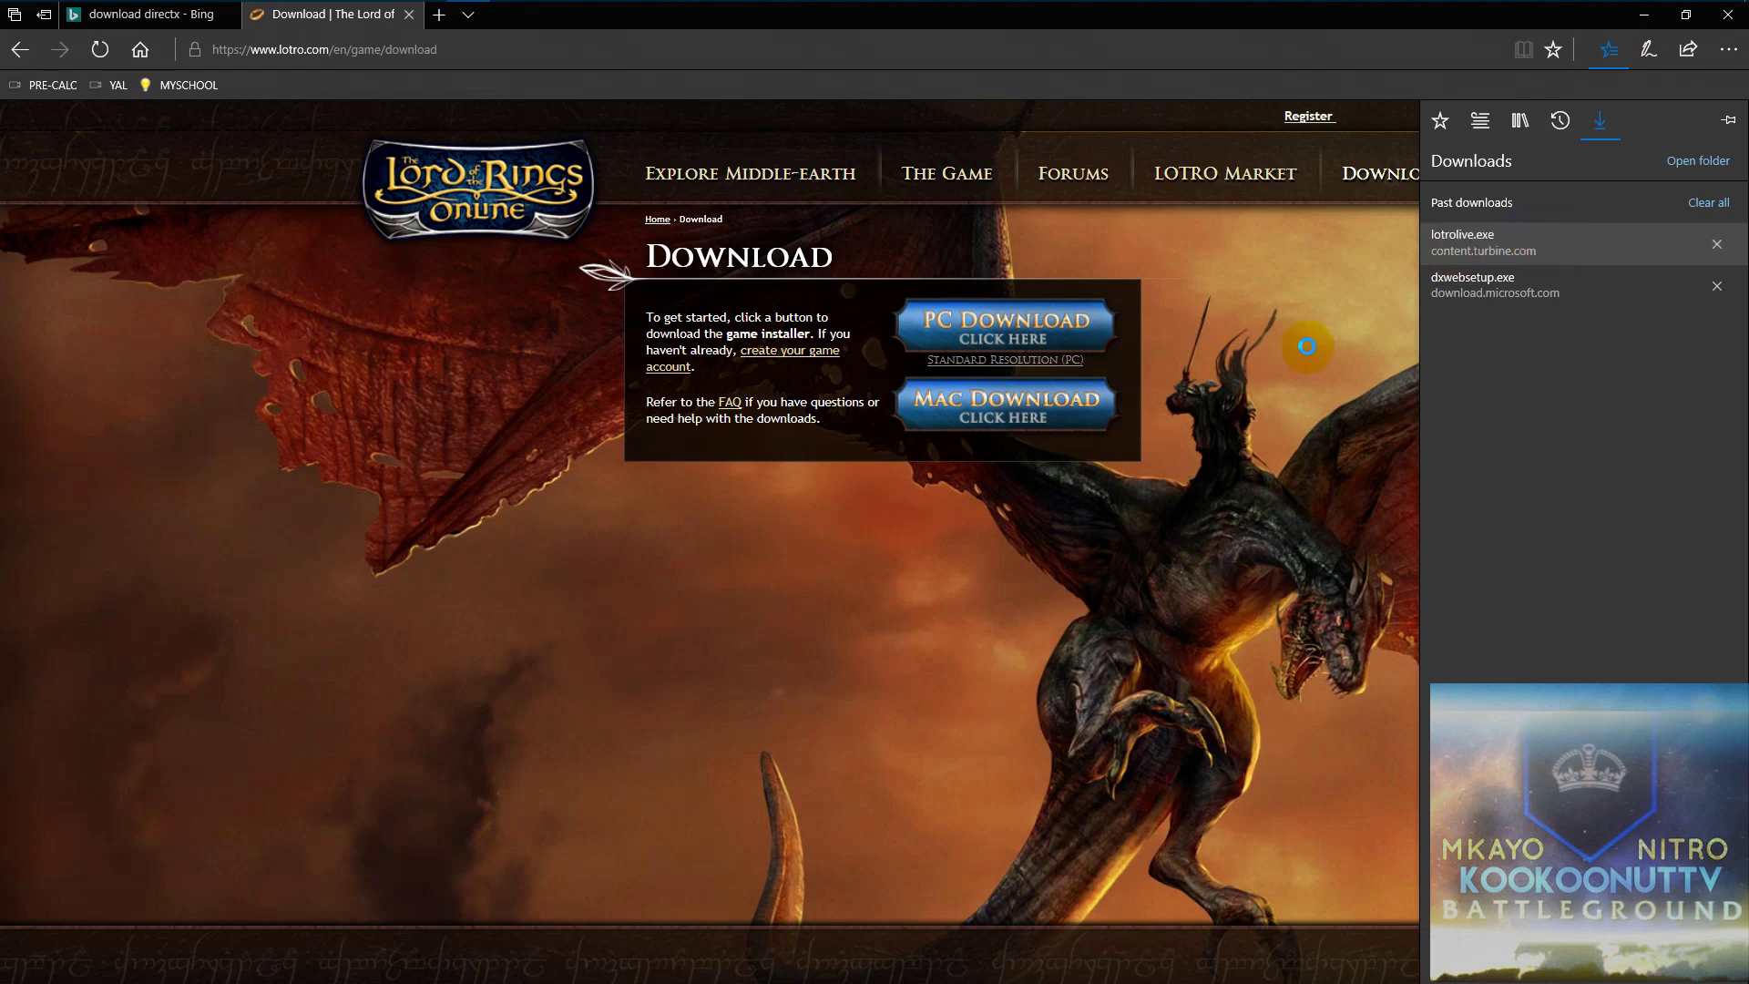
{"action": "left_click", "coordinate": [1268, 404]}
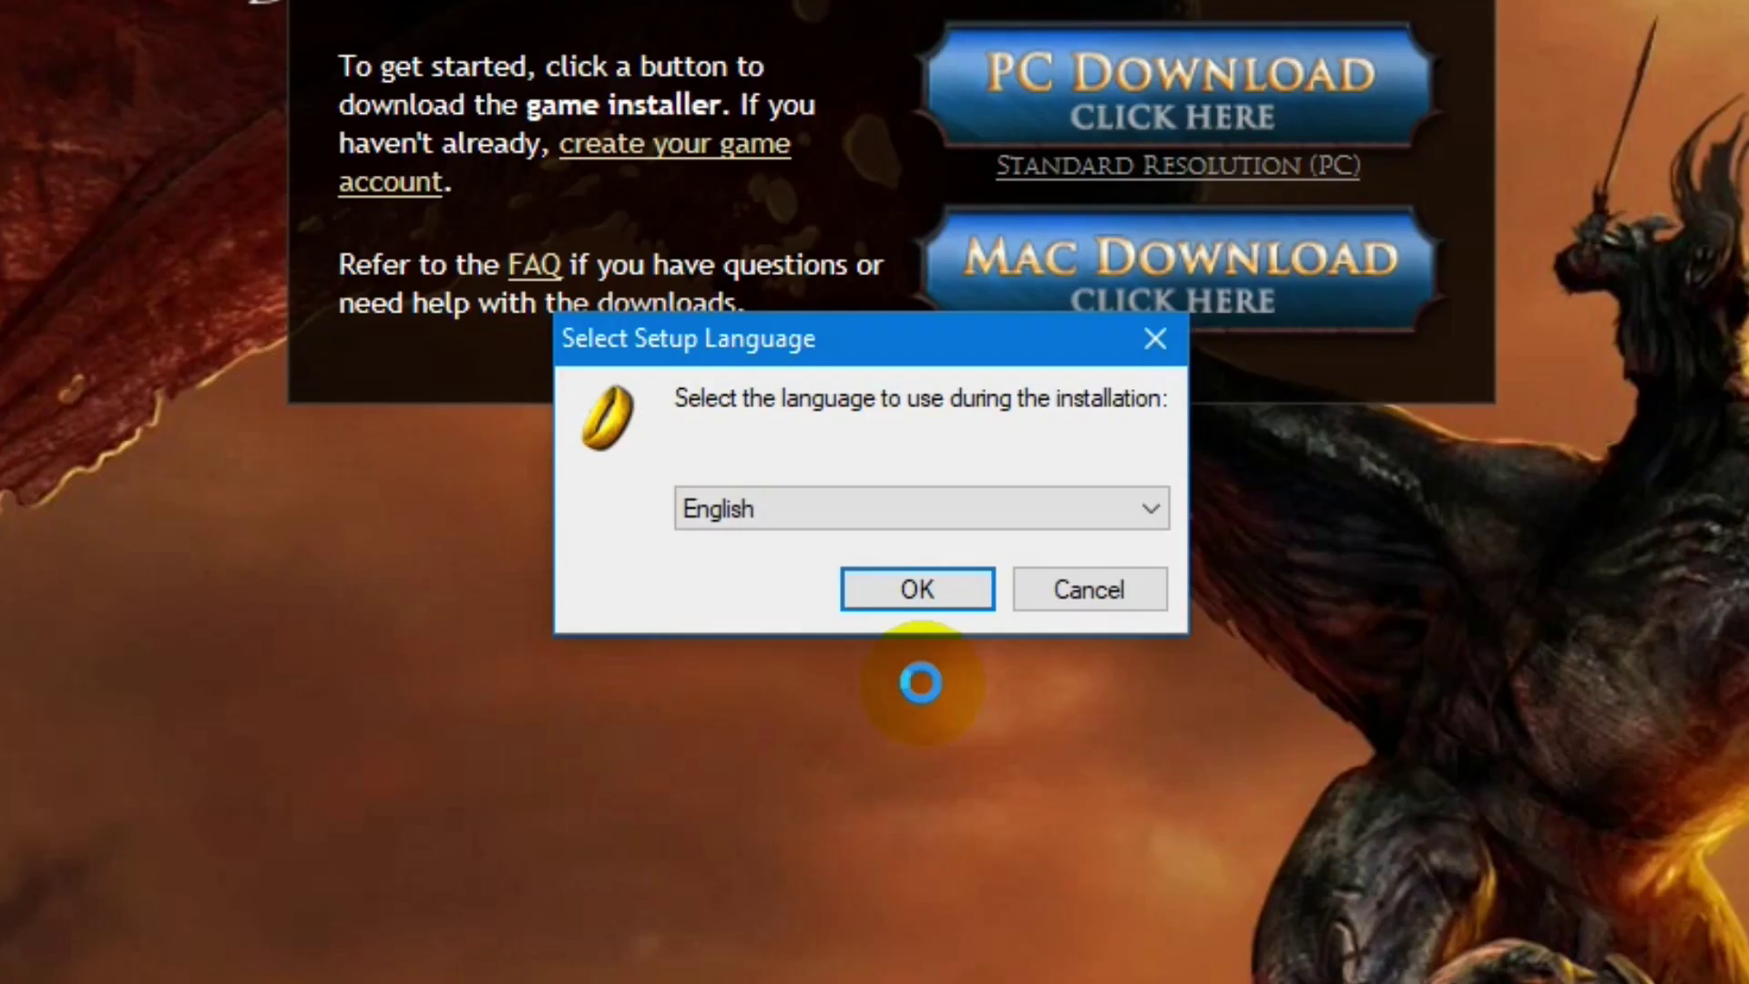
Accept English as the setup language and continue past the welcome page to the Update/Repair or Remove choice
{"action": "left_click", "coordinate": [906, 540]}
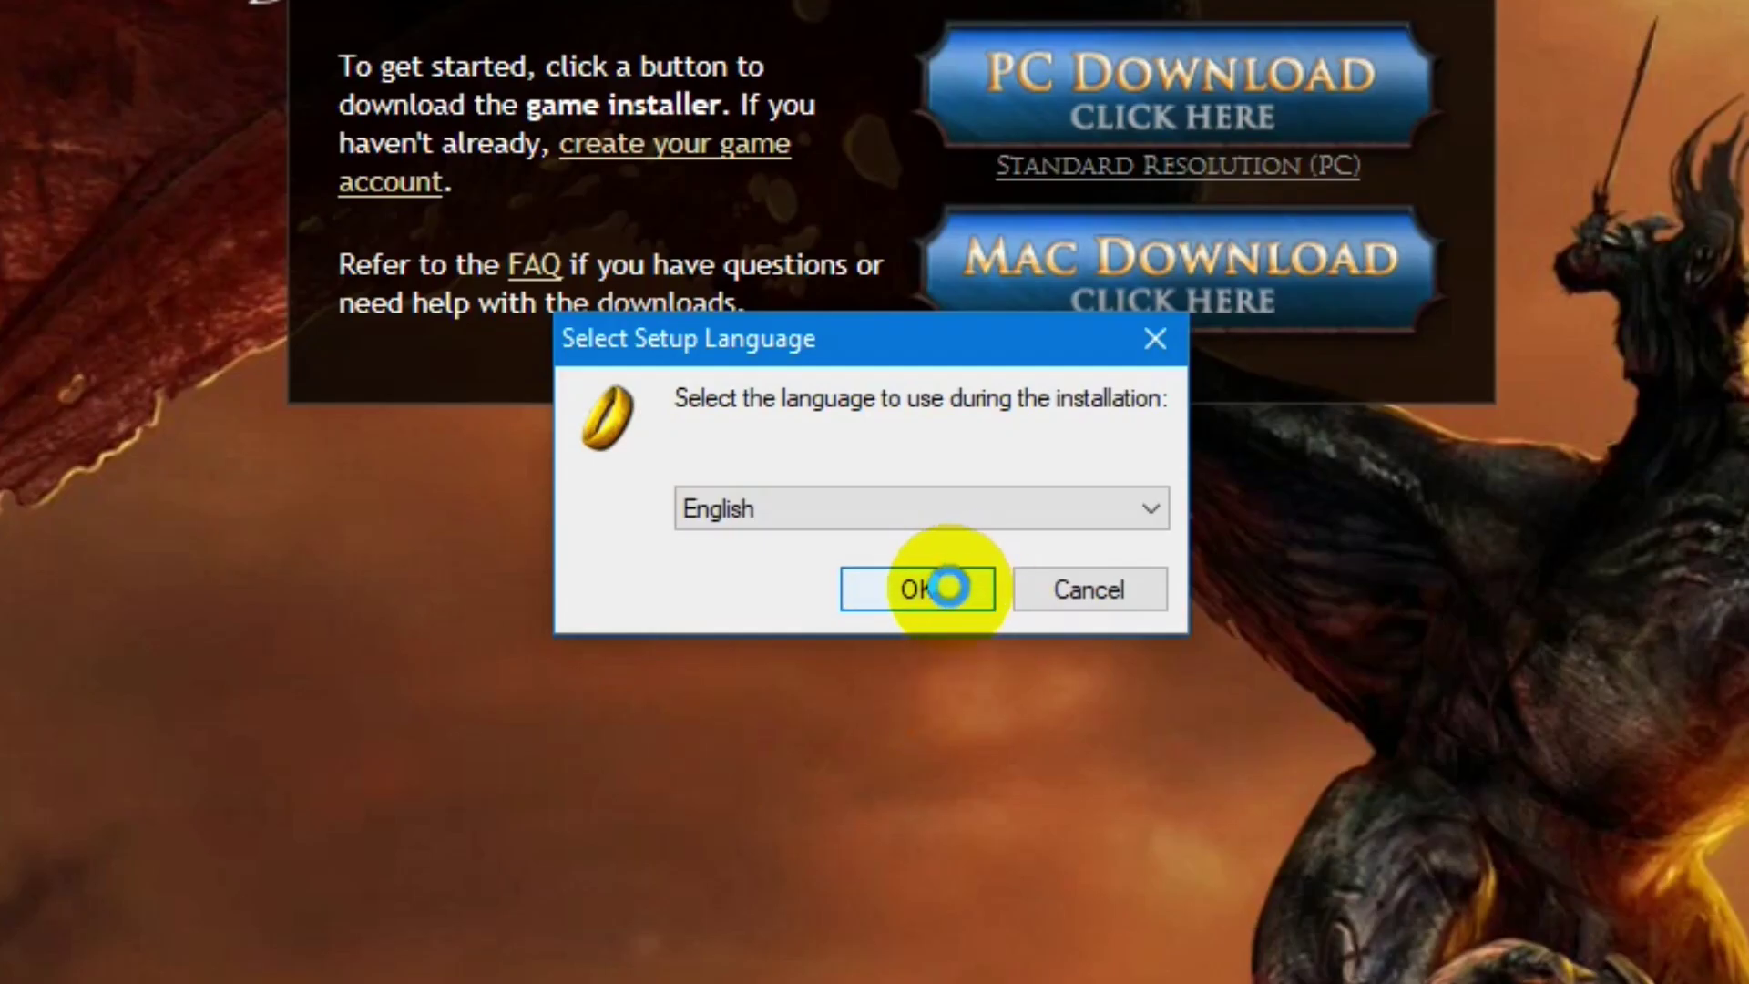
{"action": "left_click", "coordinate": [939, 590]}
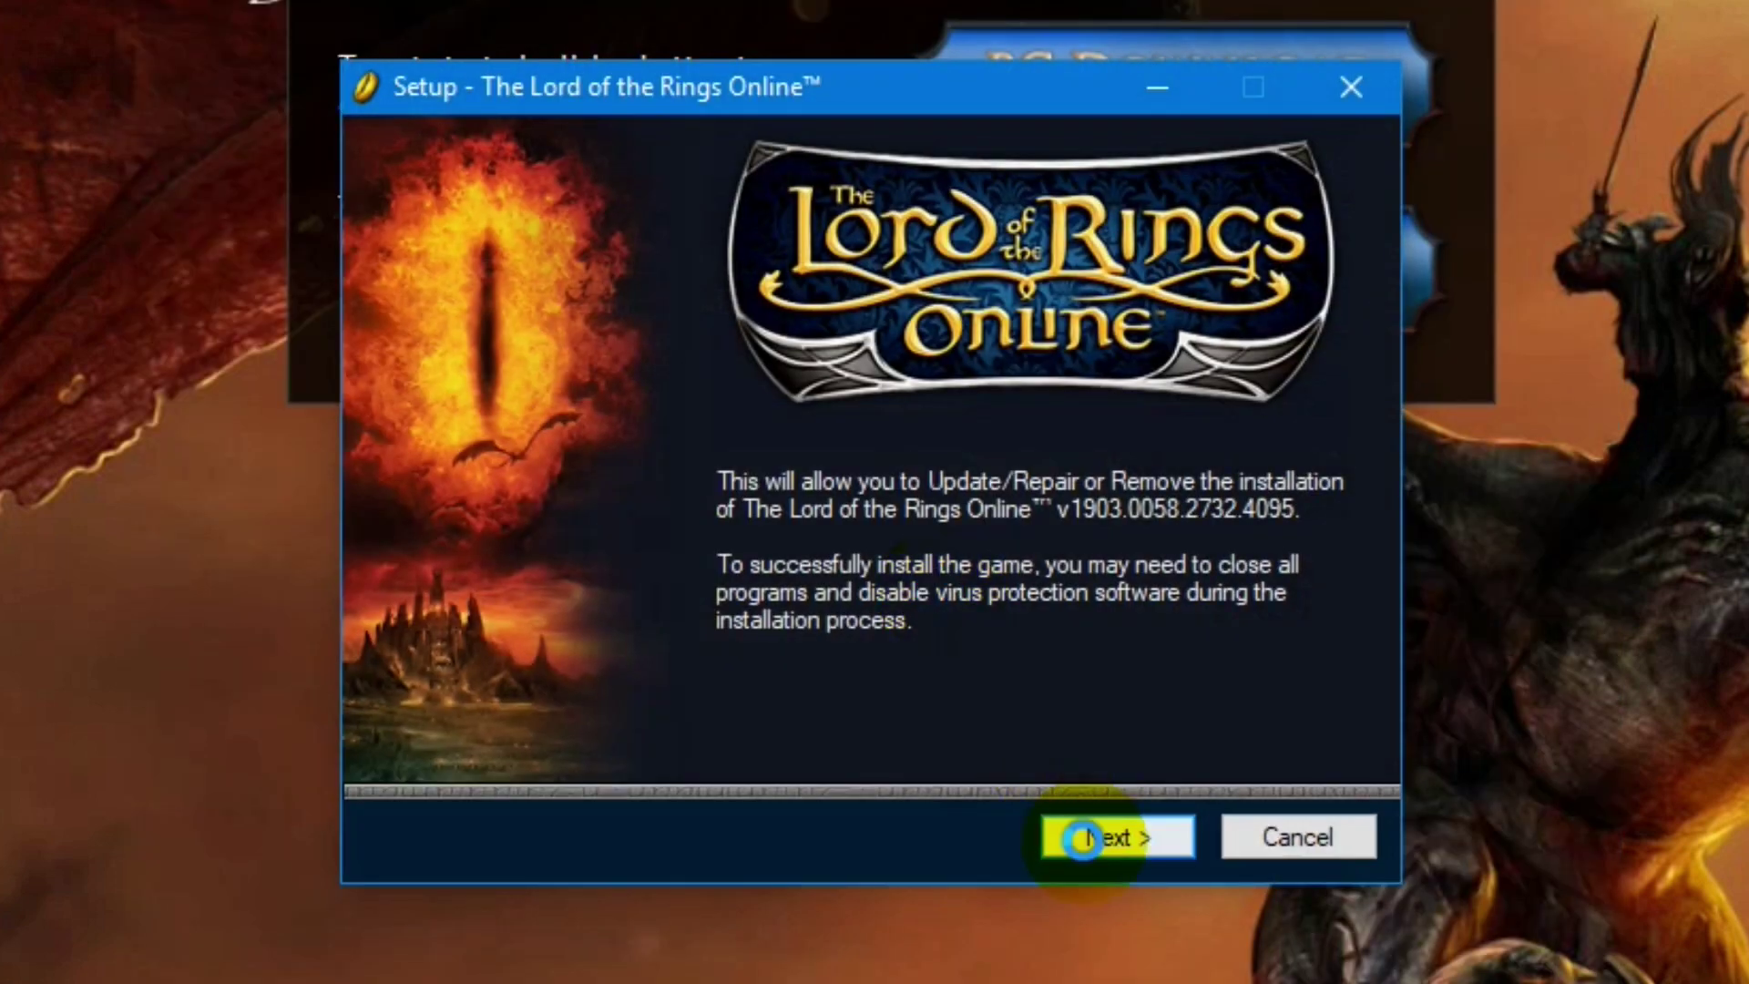
{"action": "left_click", "coordinate": [1082, 837]}
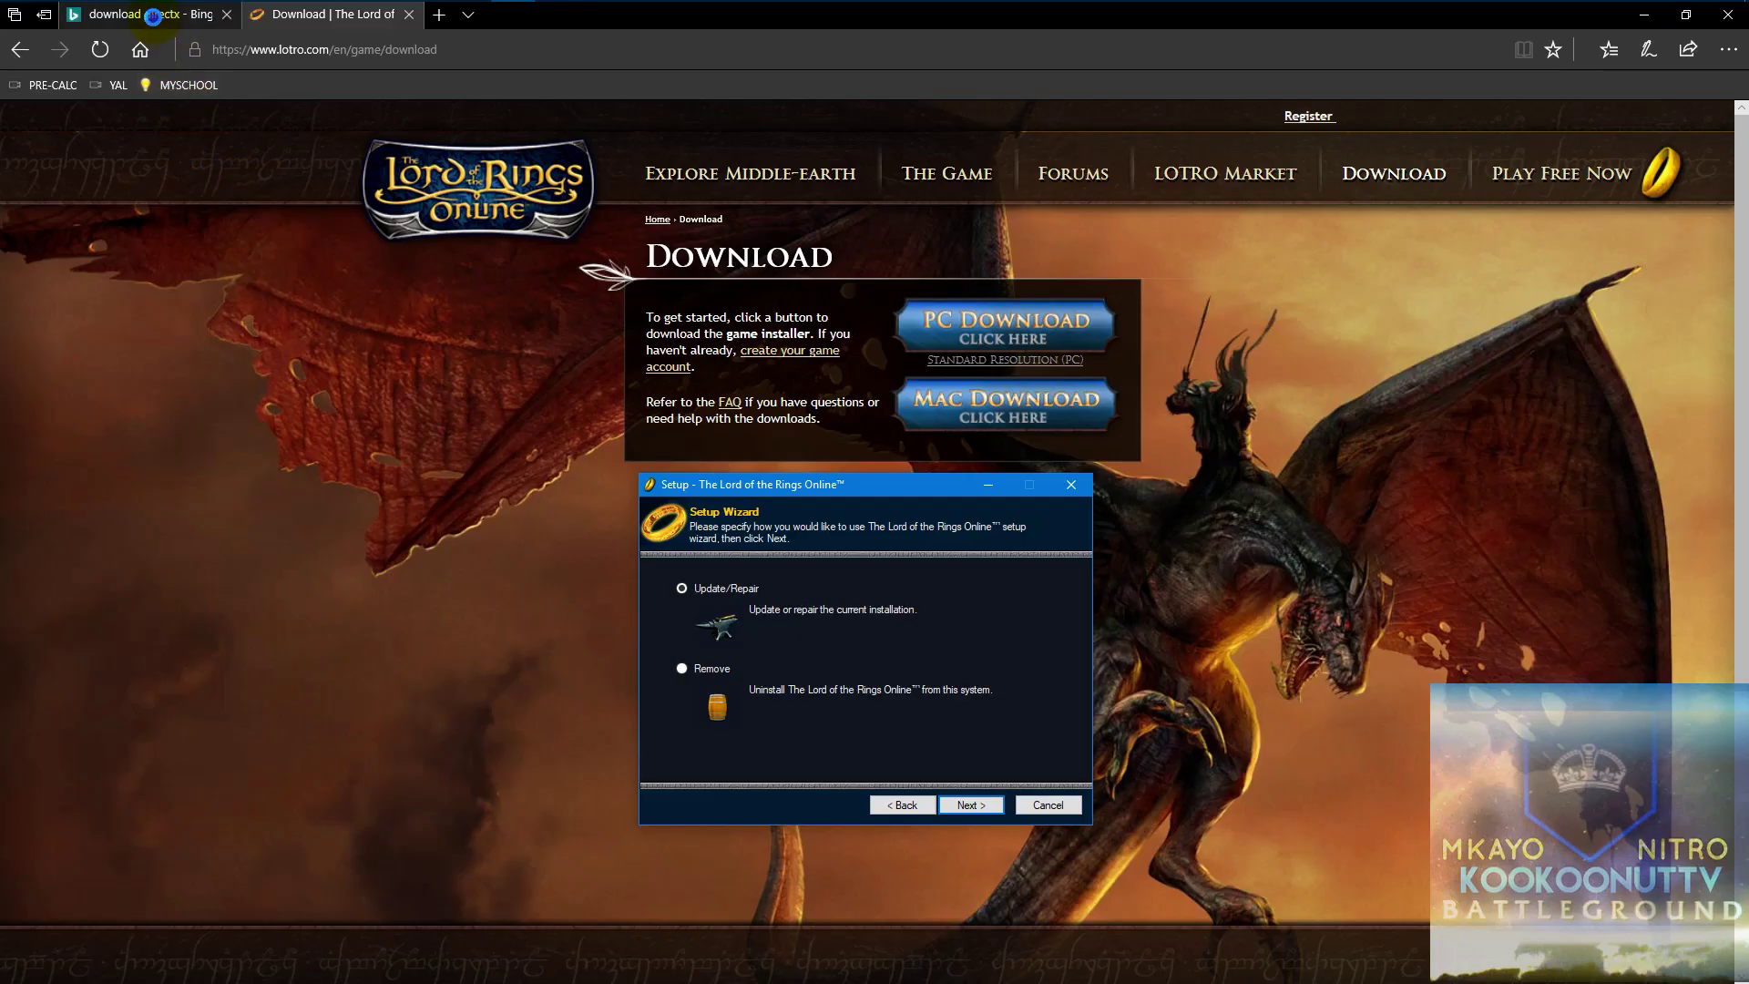
Go to the "download directx" search results and open Microsoft's DirectX End-User Runtime Web Installer page
{"action": "left_click", "coordinate": [152, 16]}
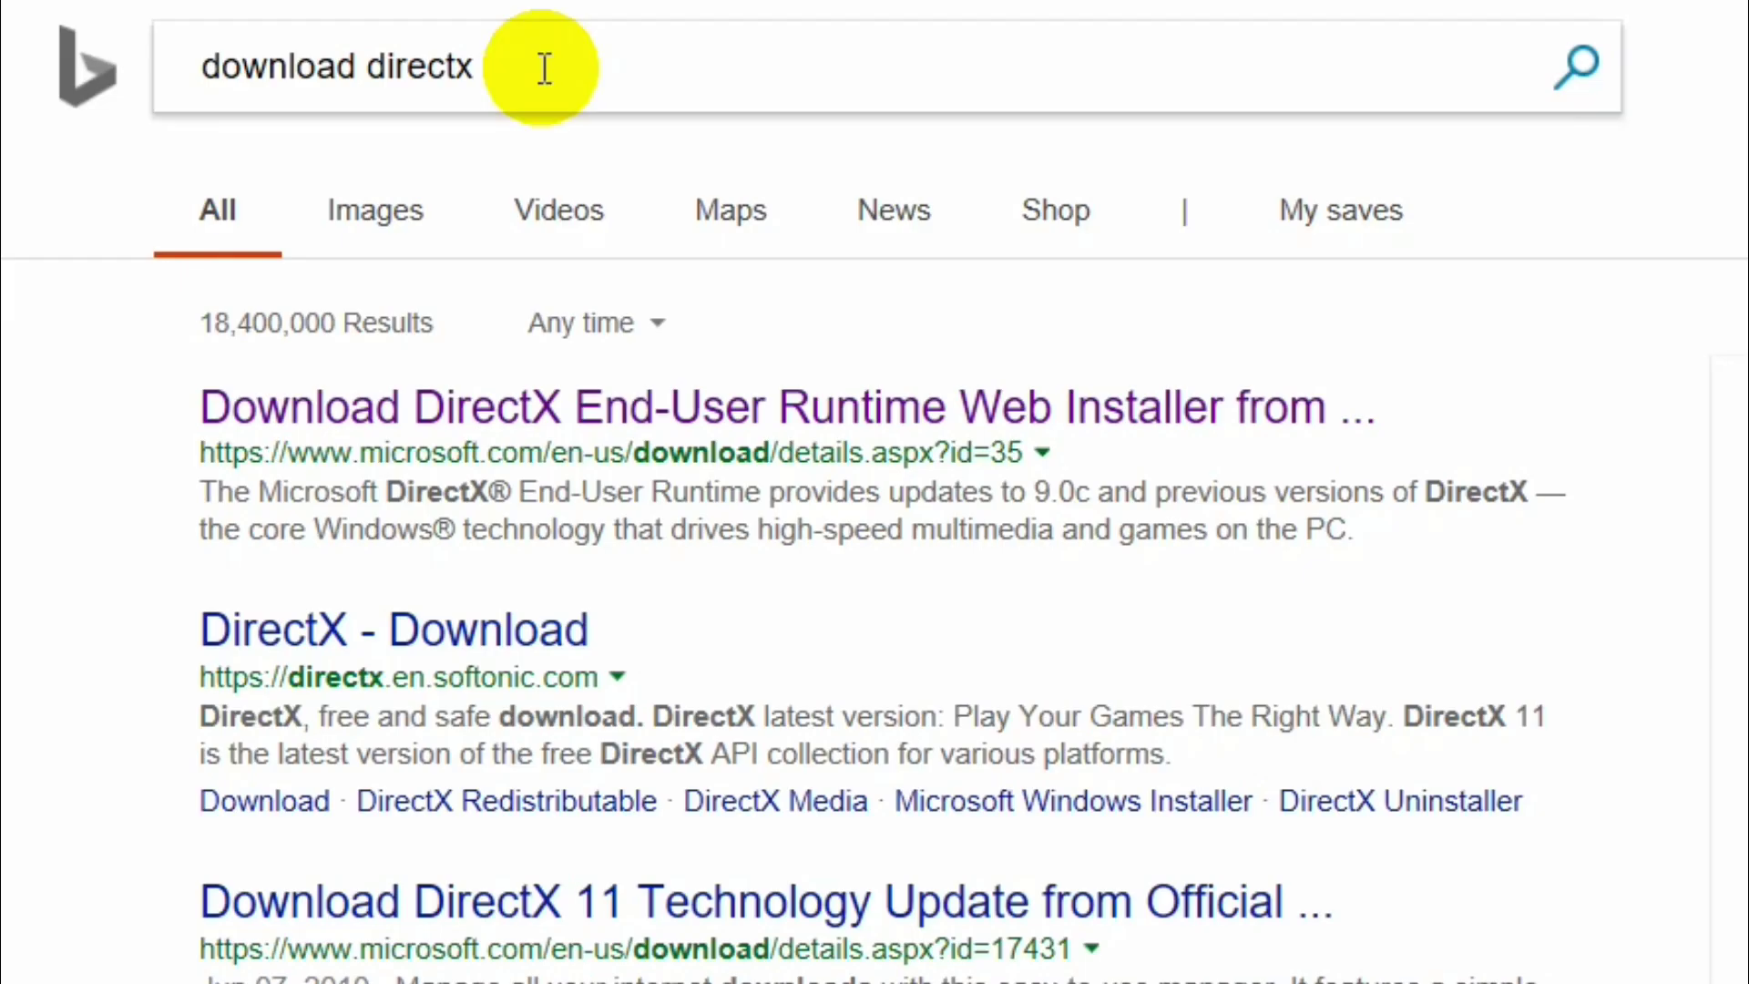
{"action": "left_click_drag", "start_coordinate": [544, 69], "coordinate": [31, 51]}
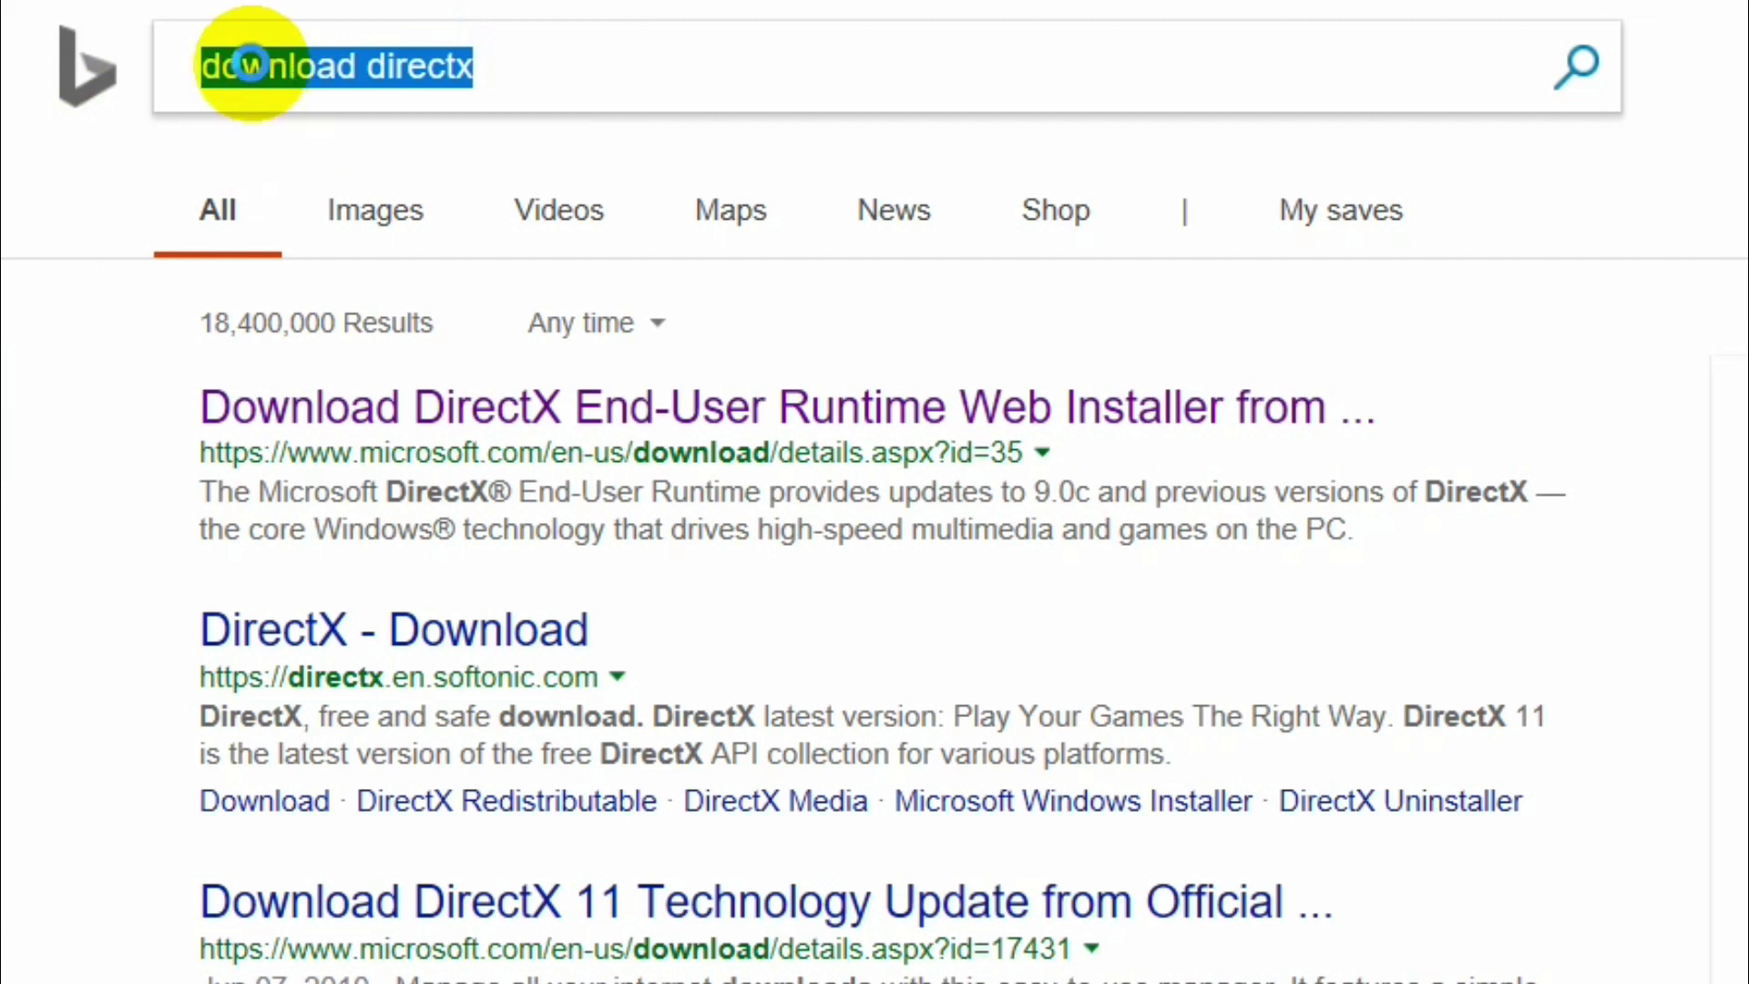
{"action": "left_click", "coordinate": [235, 71]}
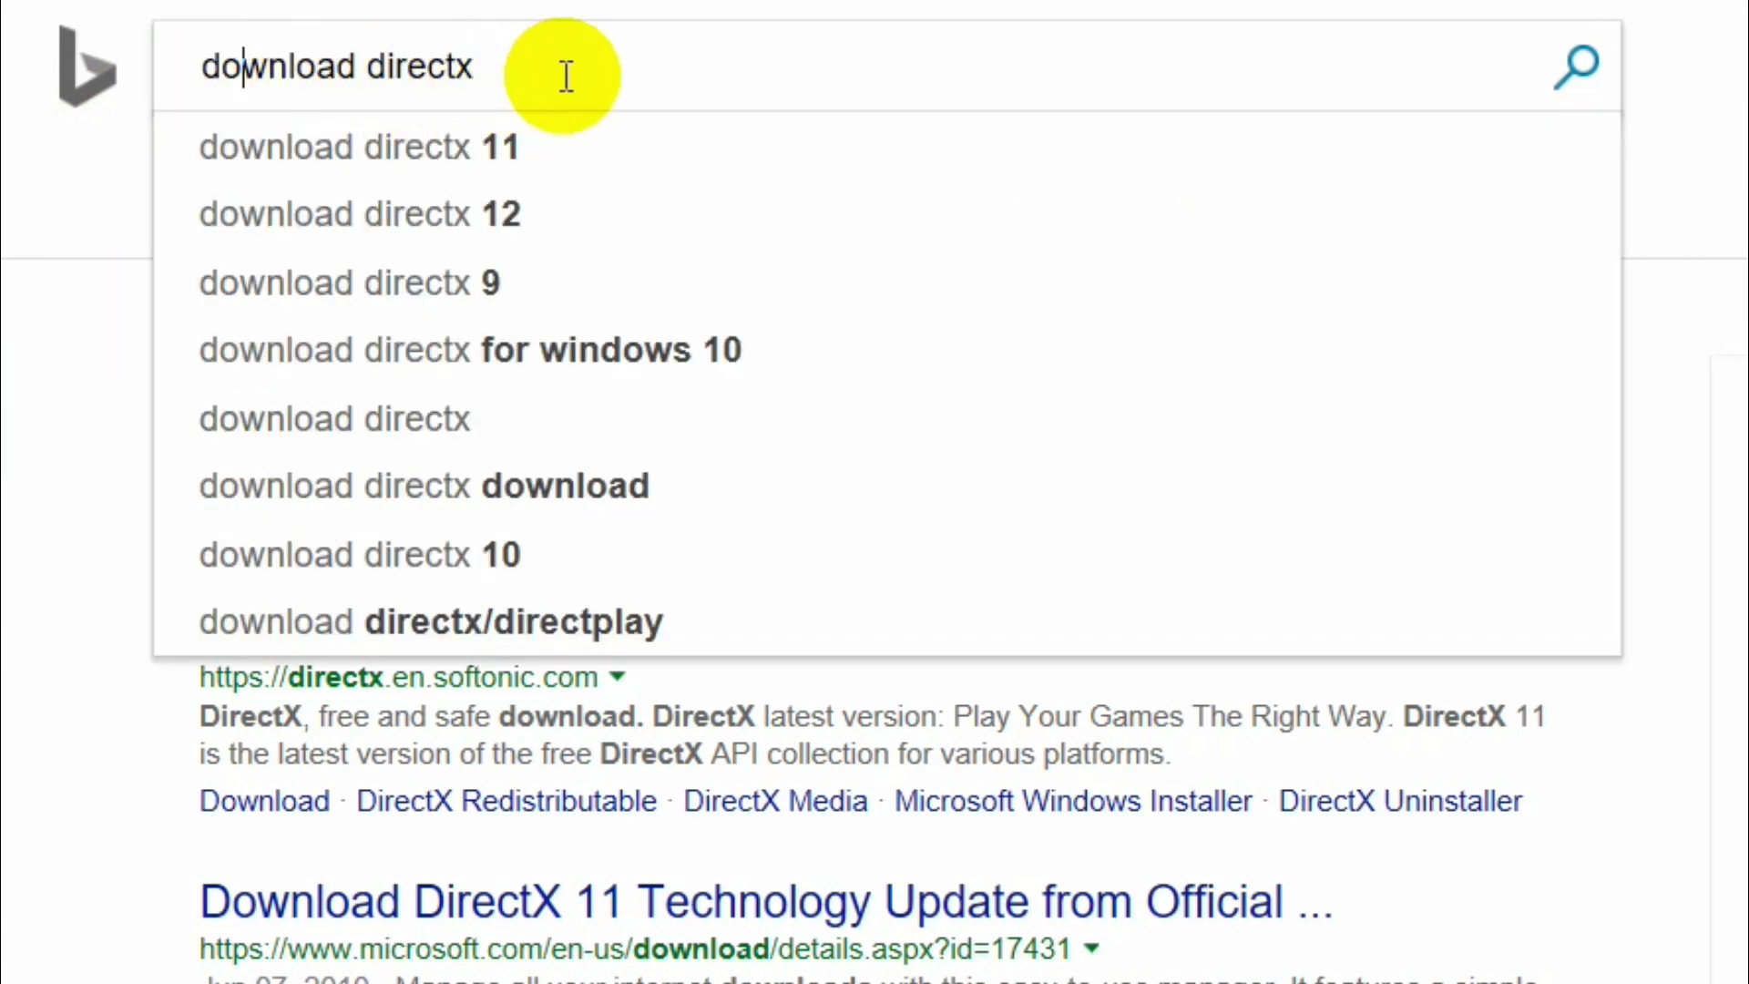
{"action": "left_click", "coordinate": [11, 358]}
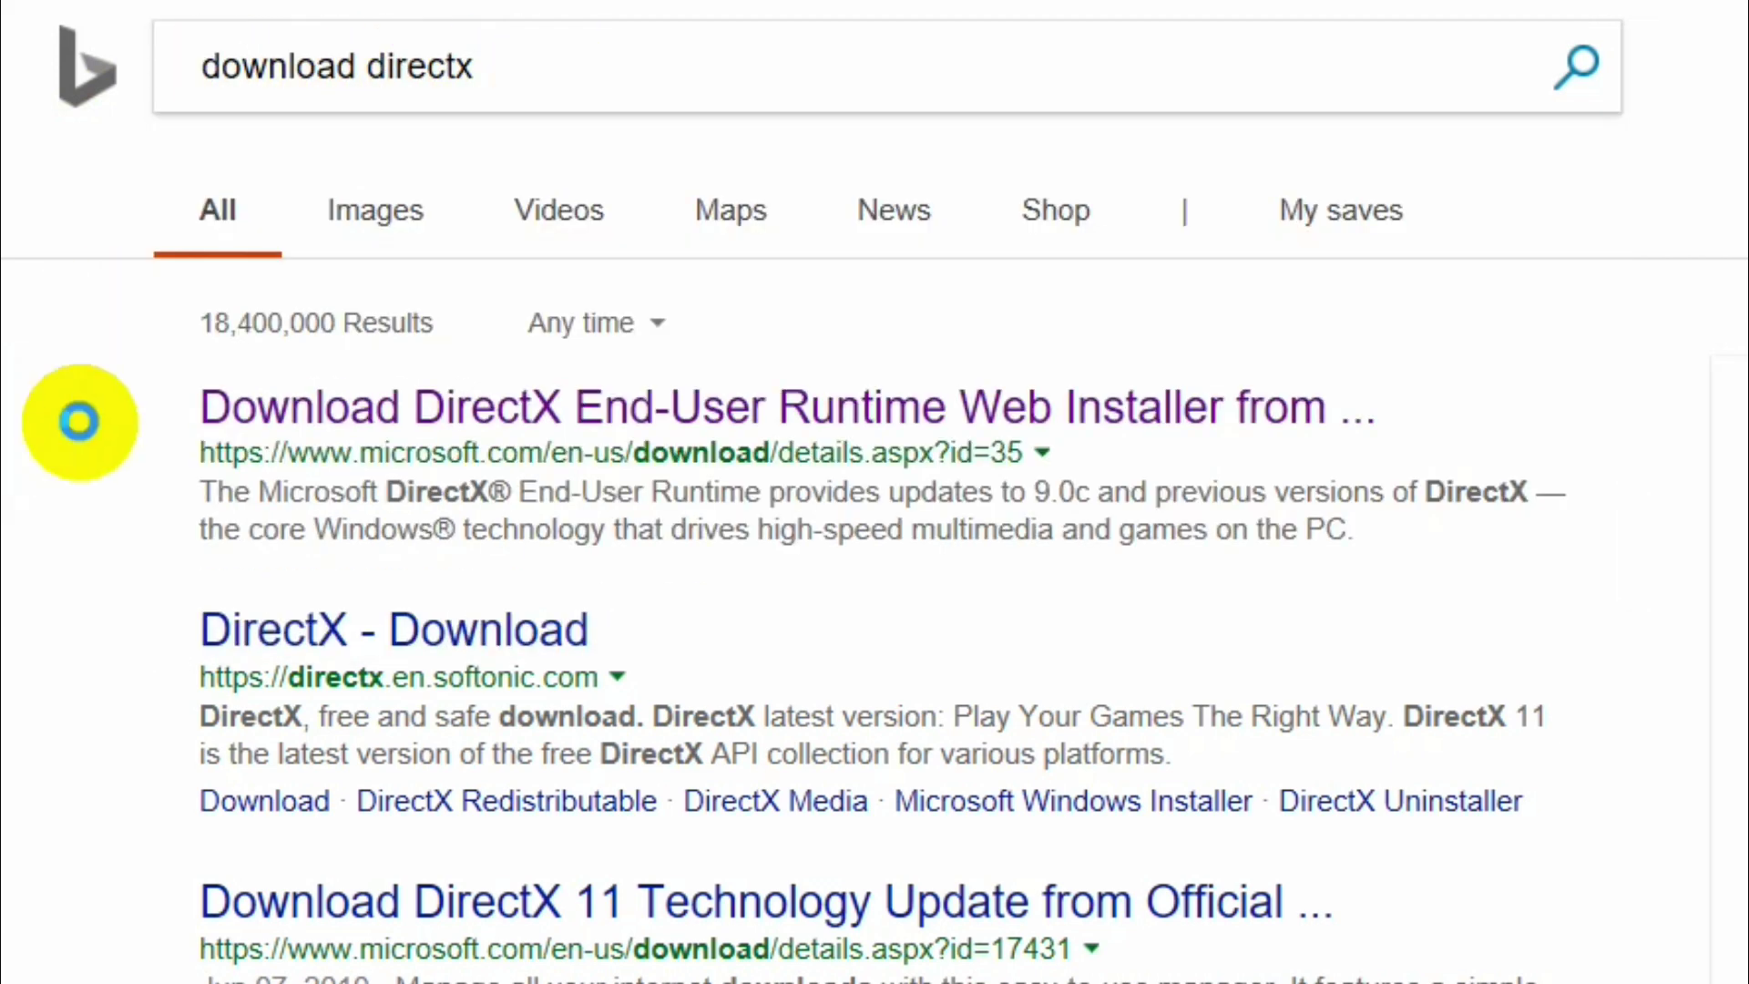
{"action": "left_click_drag", "start_coordinate": [288, 450], "coordinate": [550, 451]}
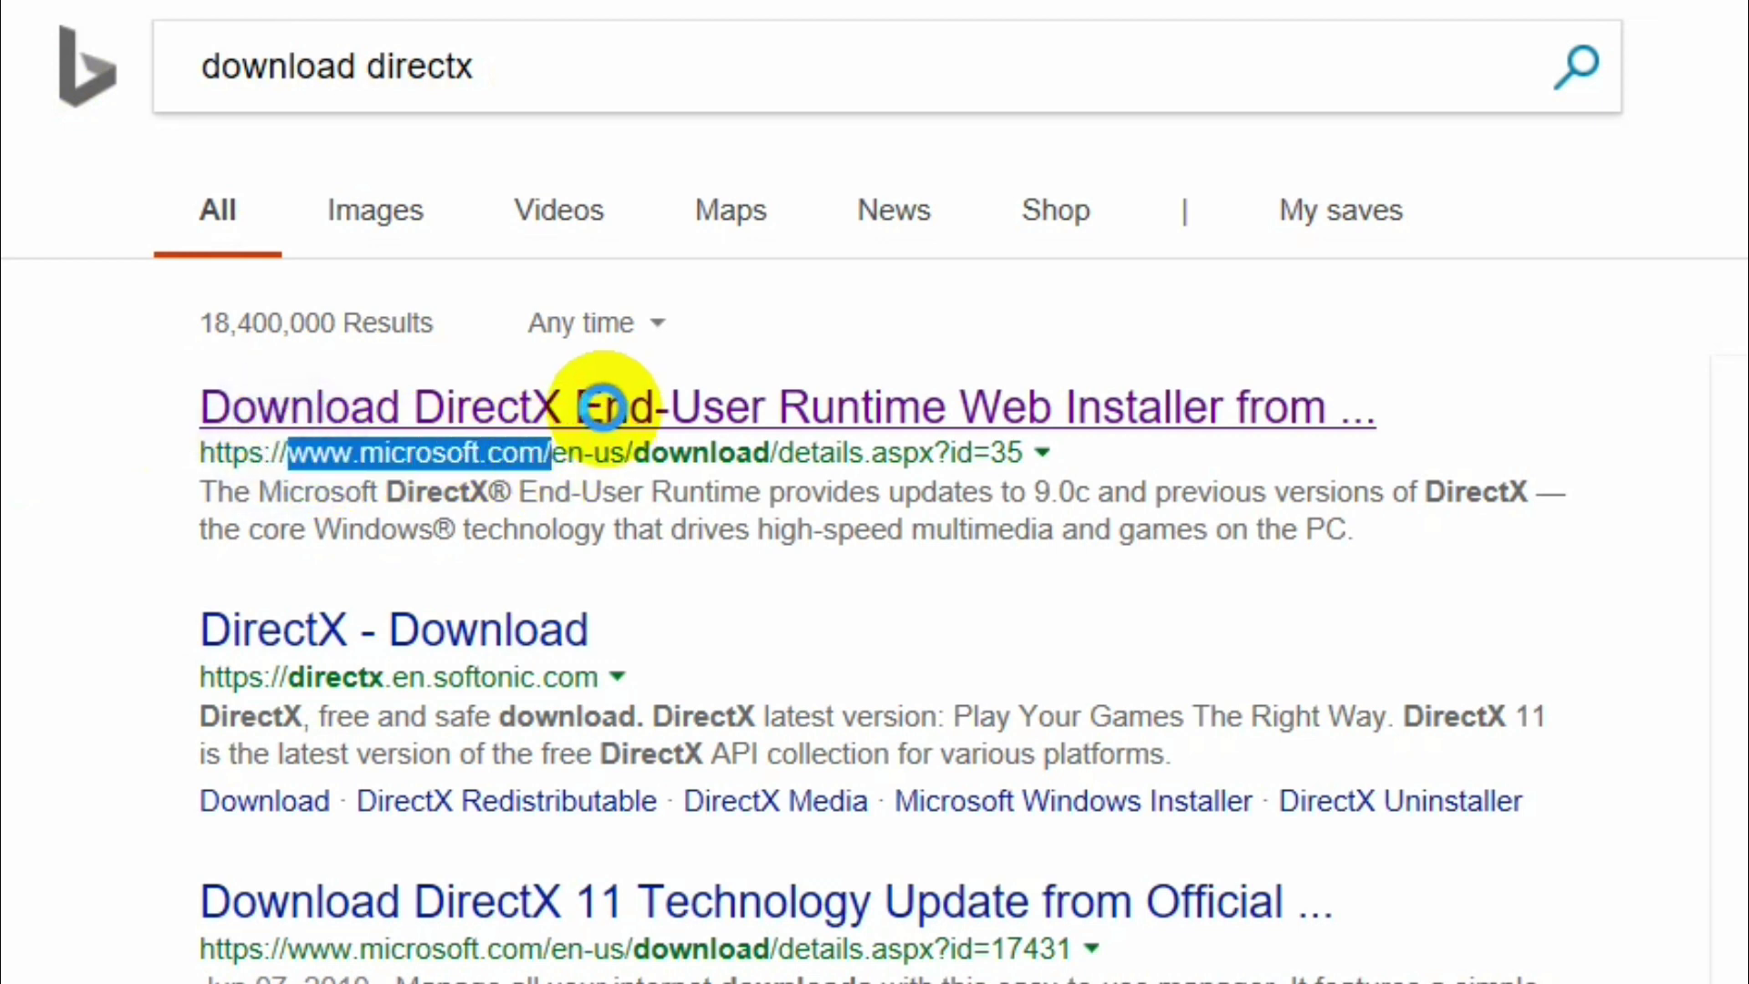
{"action": "left_click", "coordinate": [601, 404]}
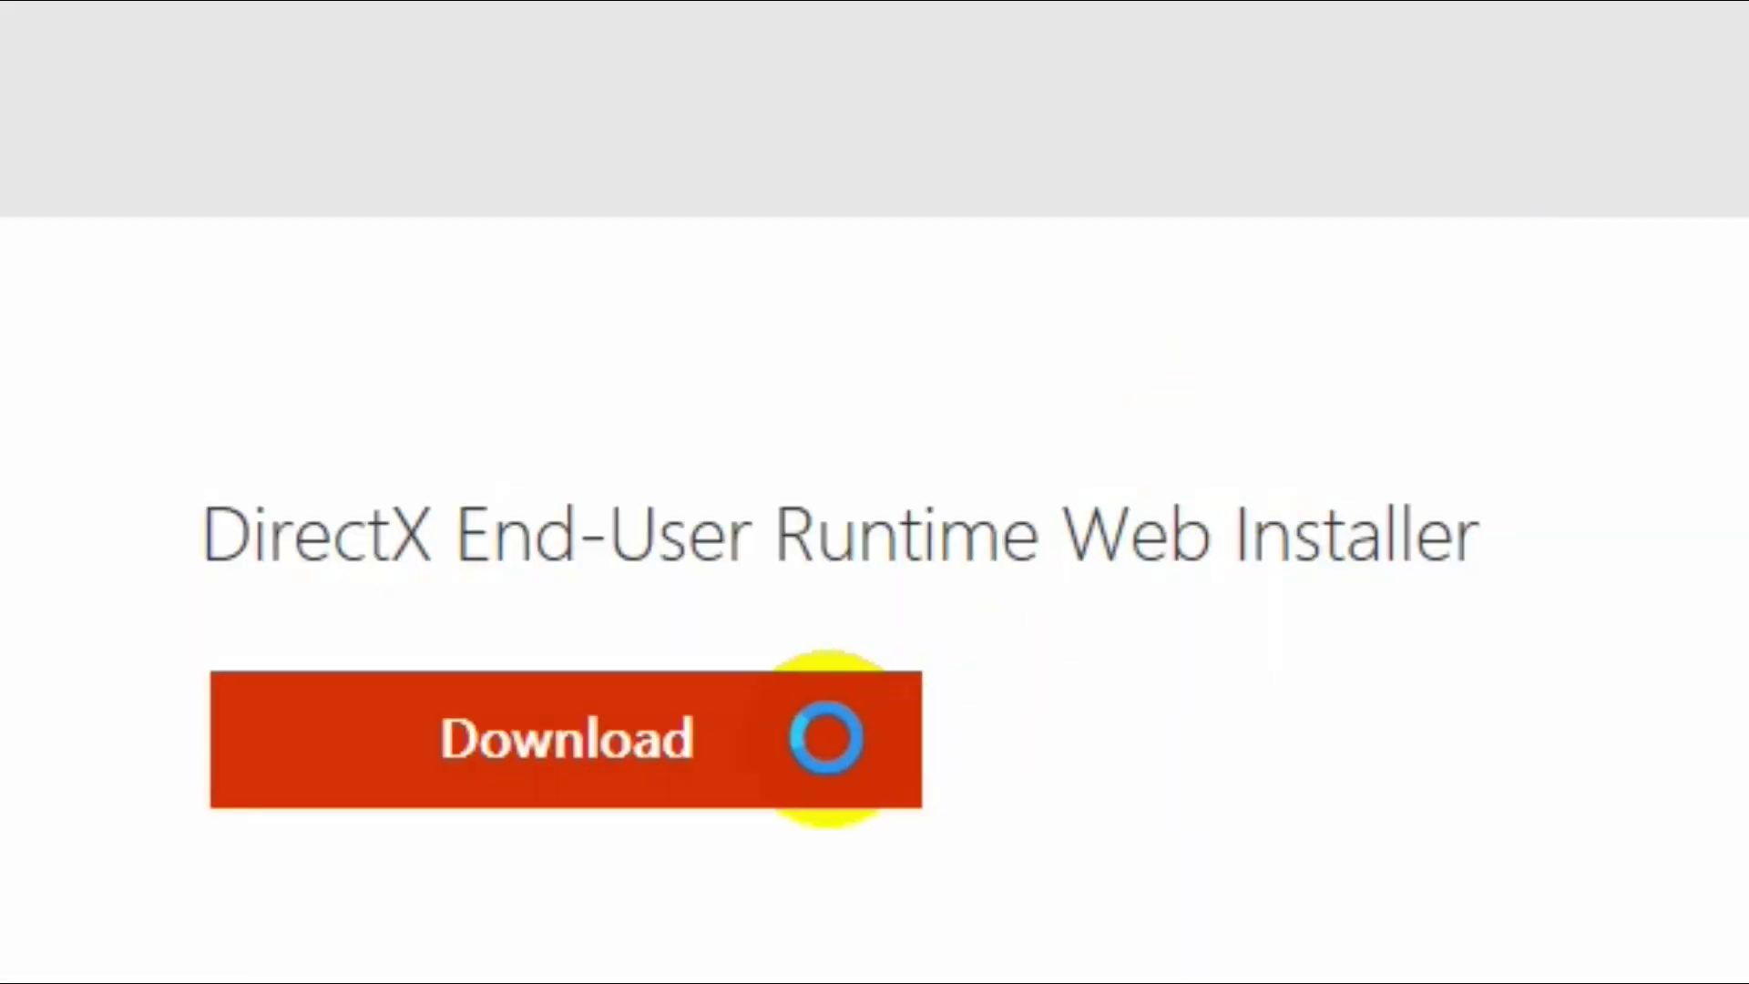
Download the DirectX End-User Runtime Web Installer, declining the MSN homepage and Bing search engine offer
{"action": "left_click", "coordinate": [826, 738]}
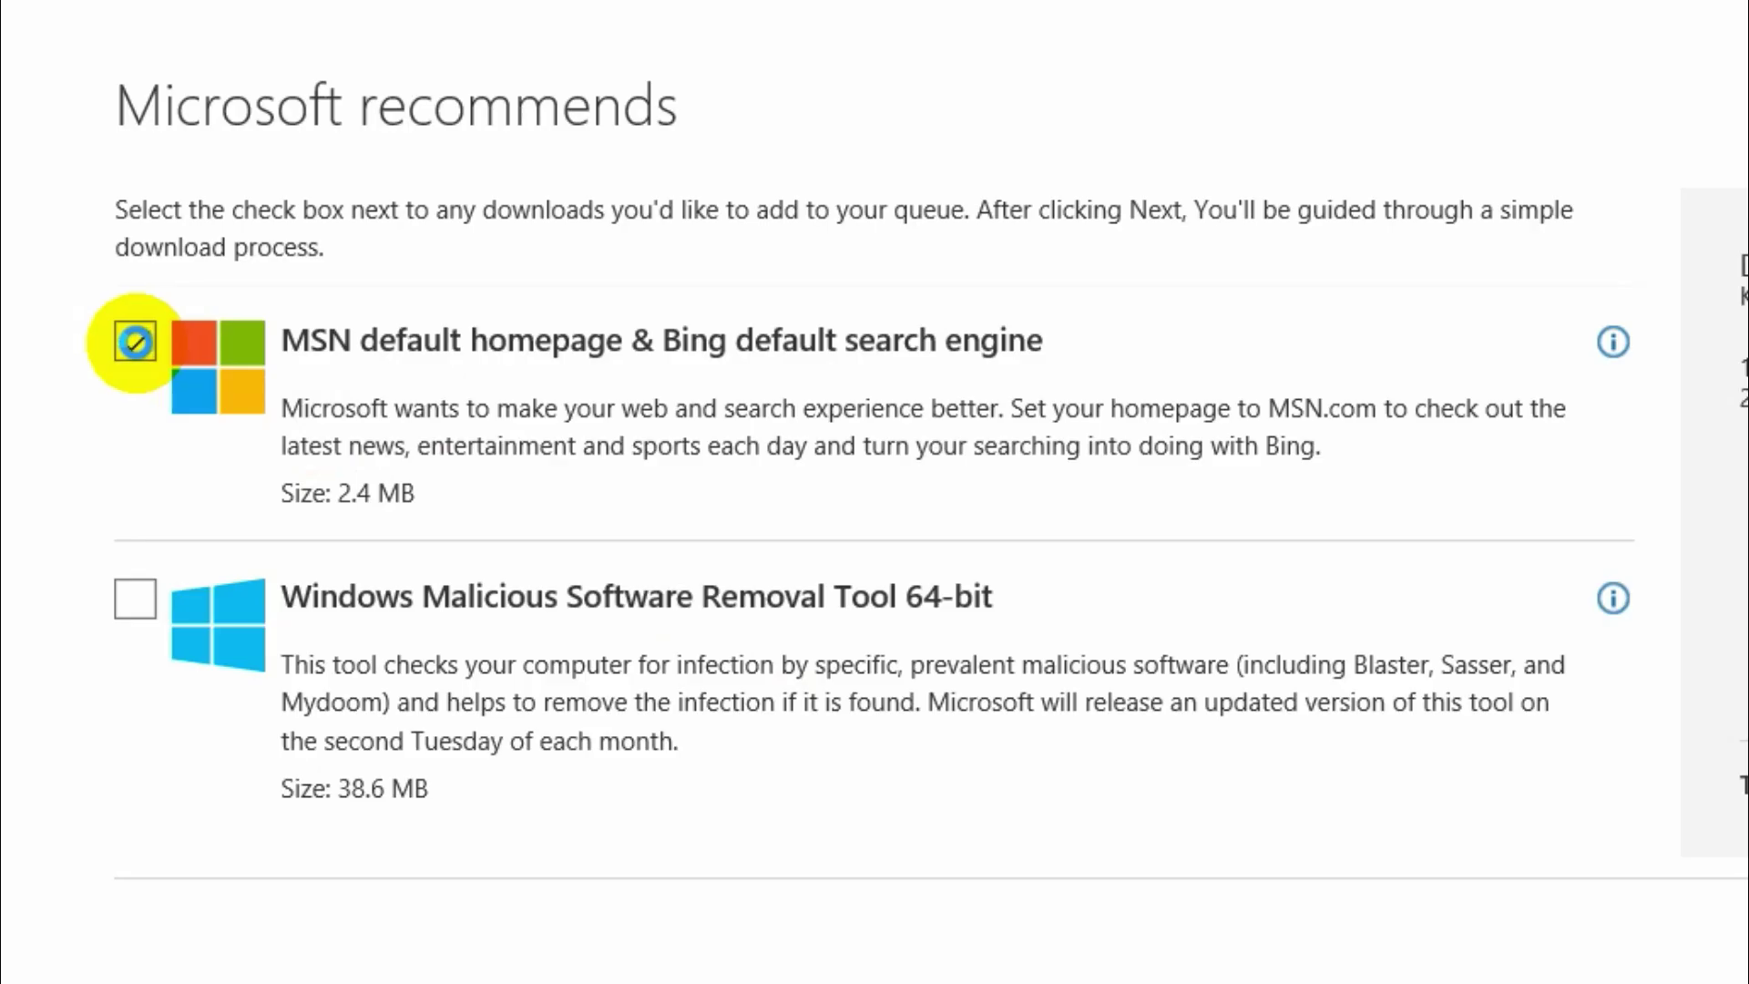
{"action": "left_click", "coordinate": [135, 343]}
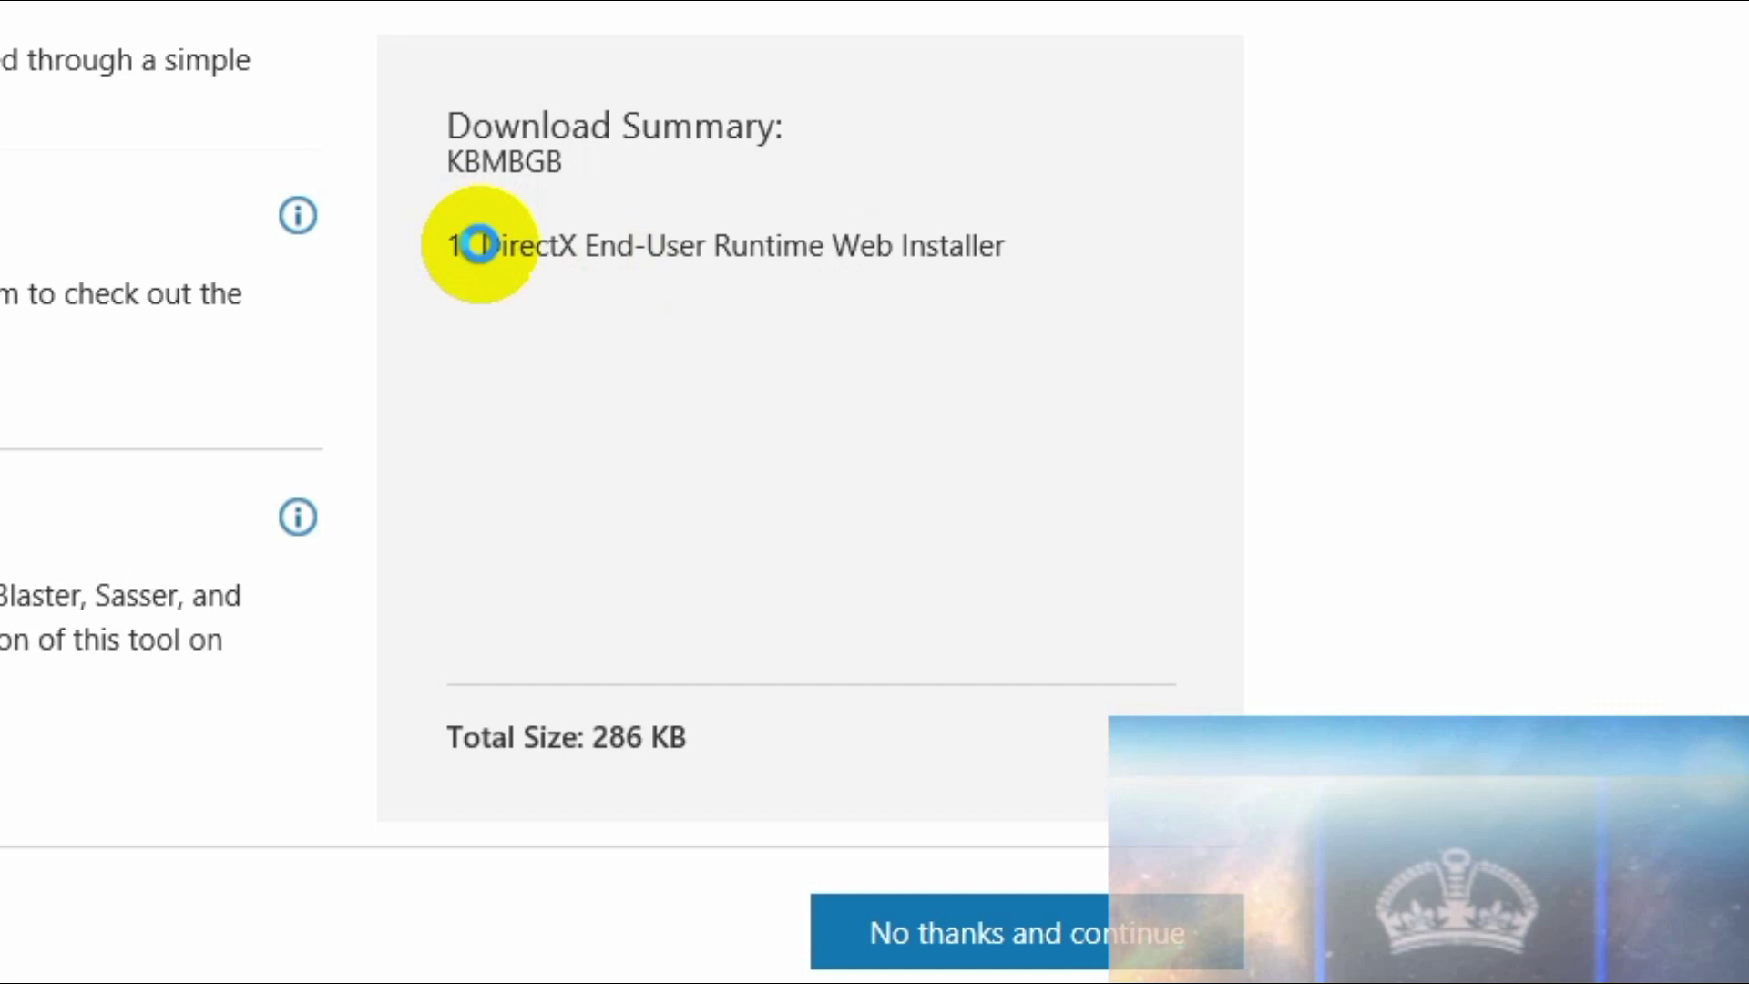
{"action": "left_click_drag", "start_coordinate": [480, 244], "coordinate": [1036, 256]}
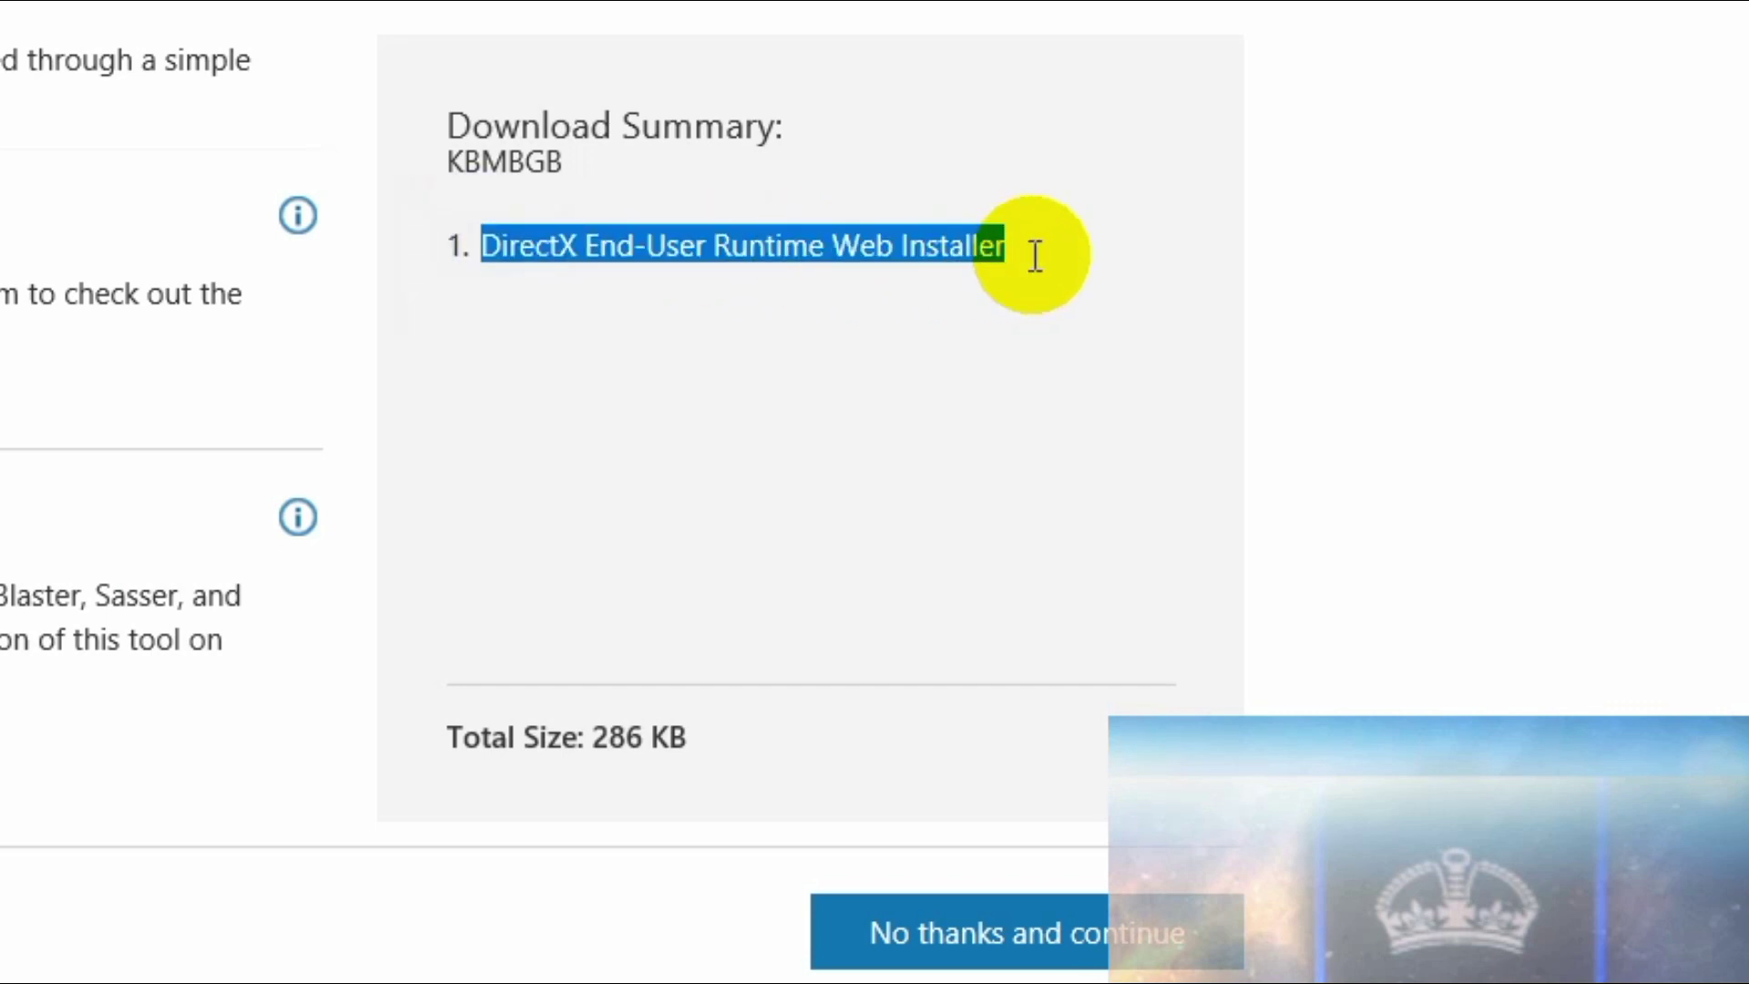
{"action": "left_click", "coordinate": [1065, 282]}
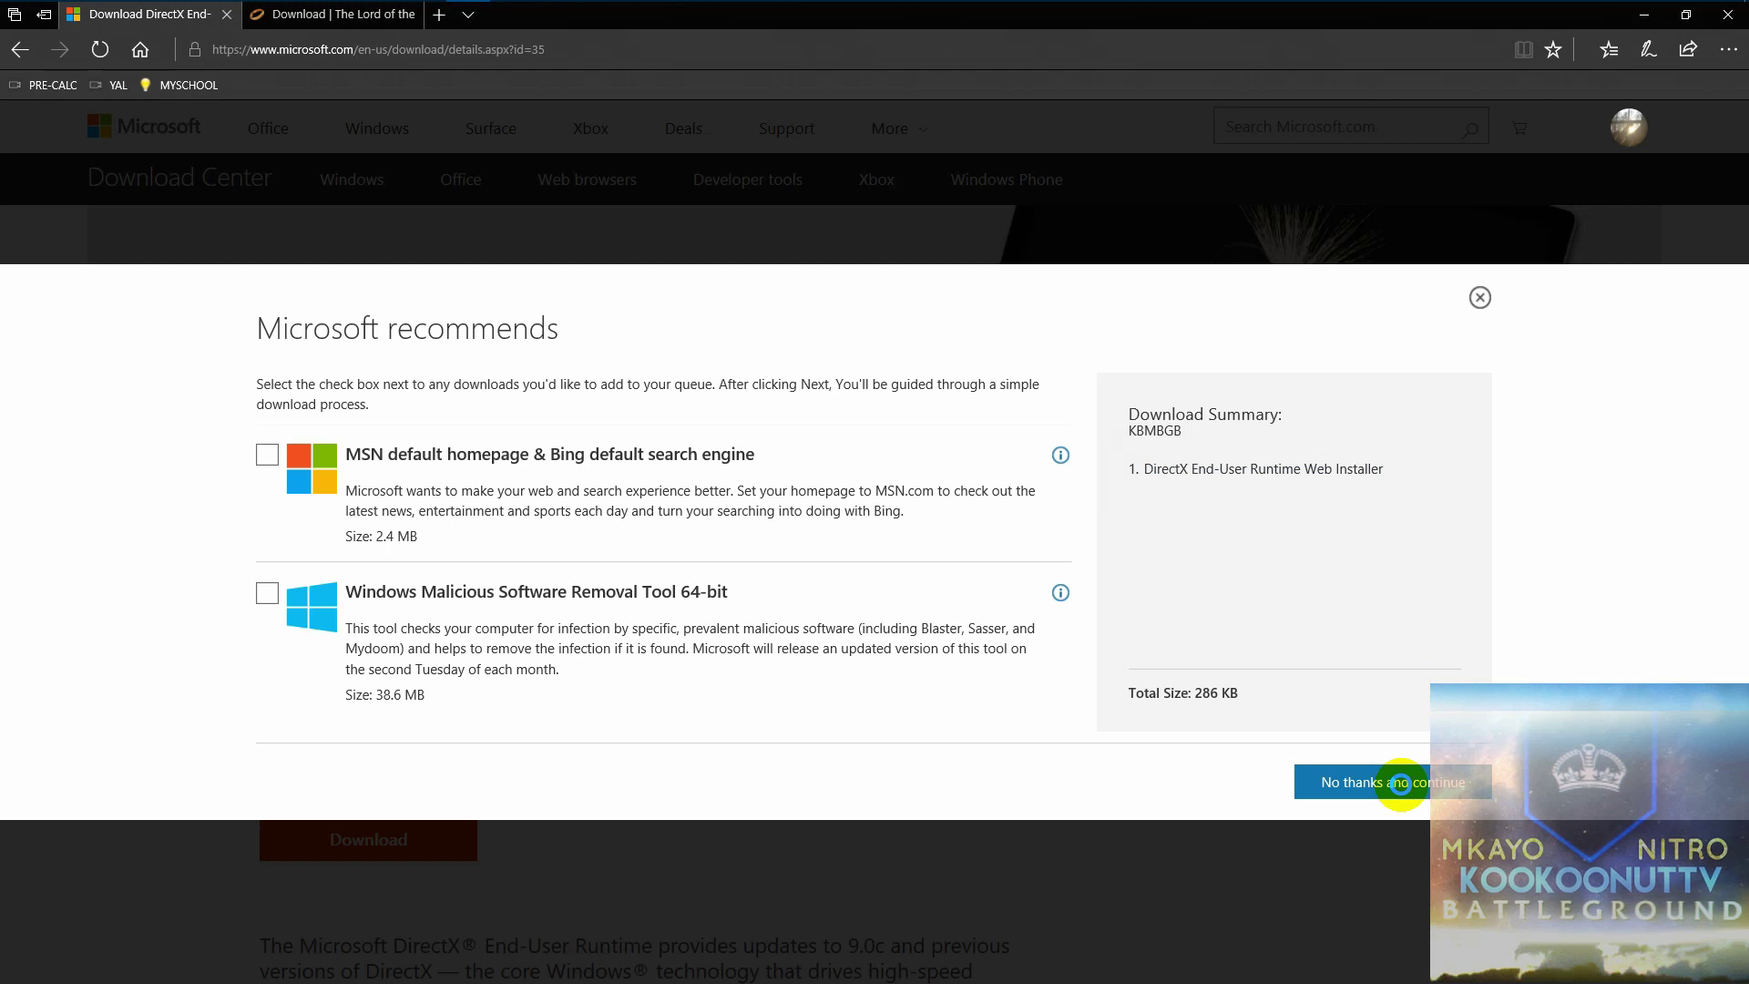
{"action": "left_click", "coordinate": [1400, 783]}
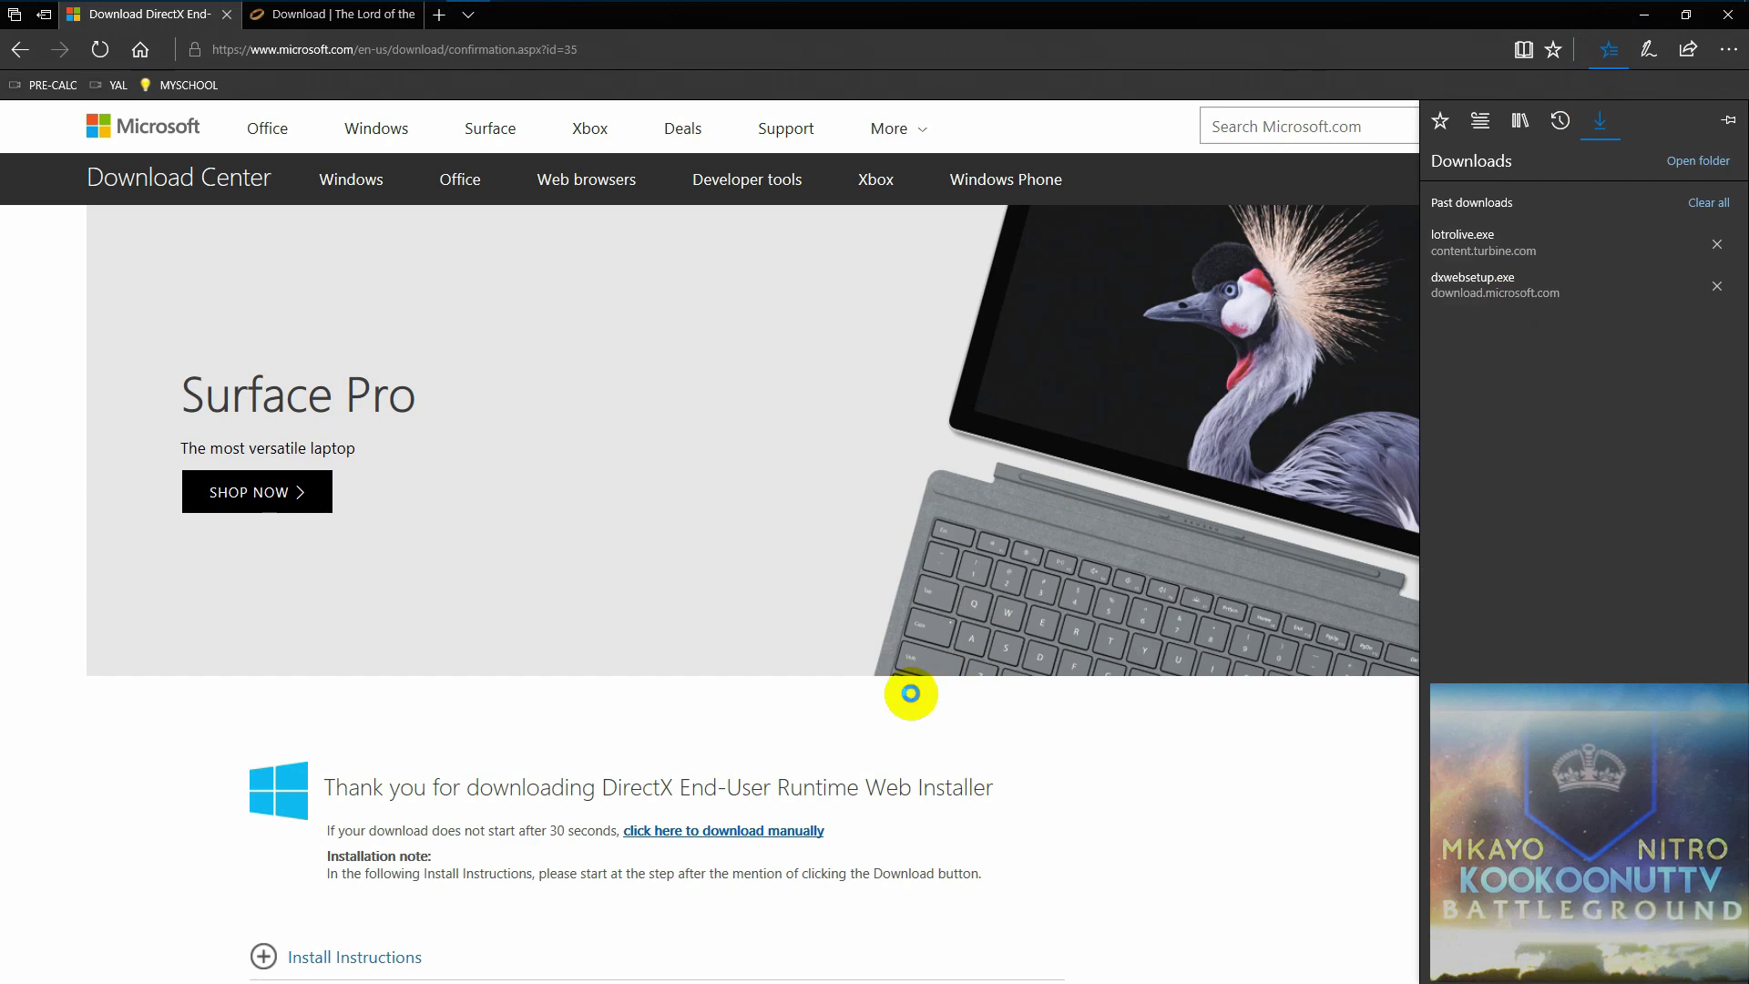
Accept the license agreement in the DirectX setup wizard and cancel the installation
{"action": "left_click", "coordinate": [1058, 760]}
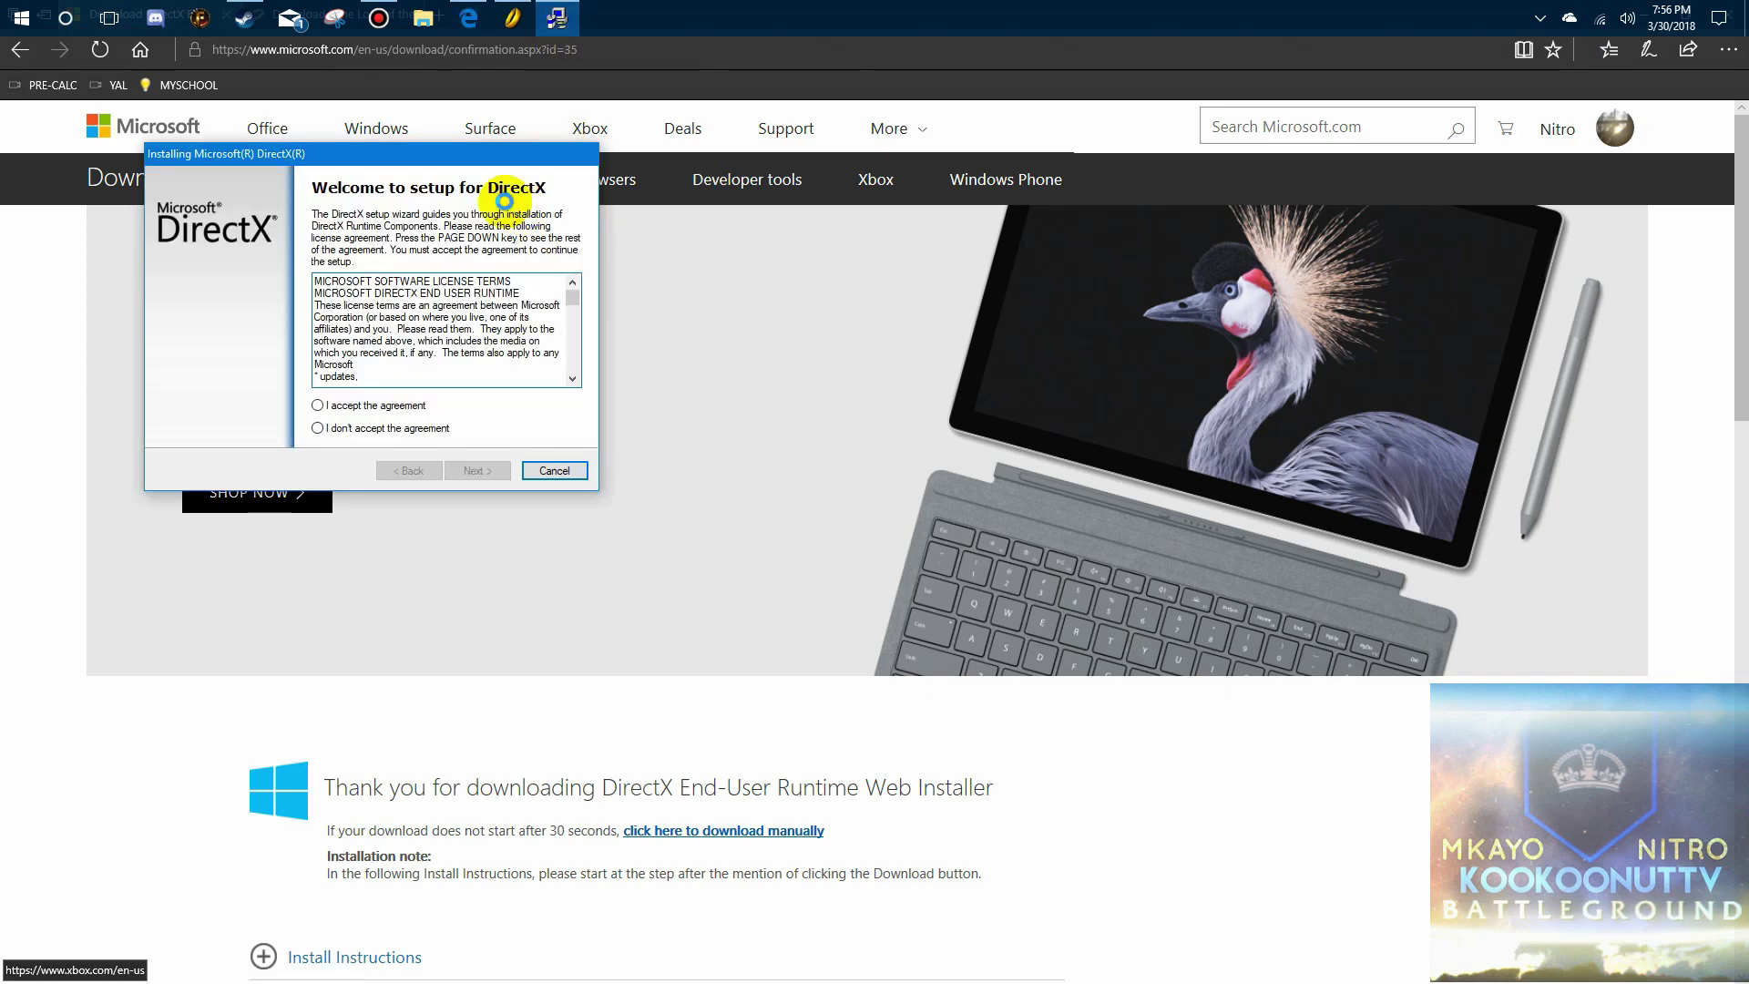
{"action": "left_click_drag", "start_coordinate": [445, 151], "coordinate": [960, 272]}
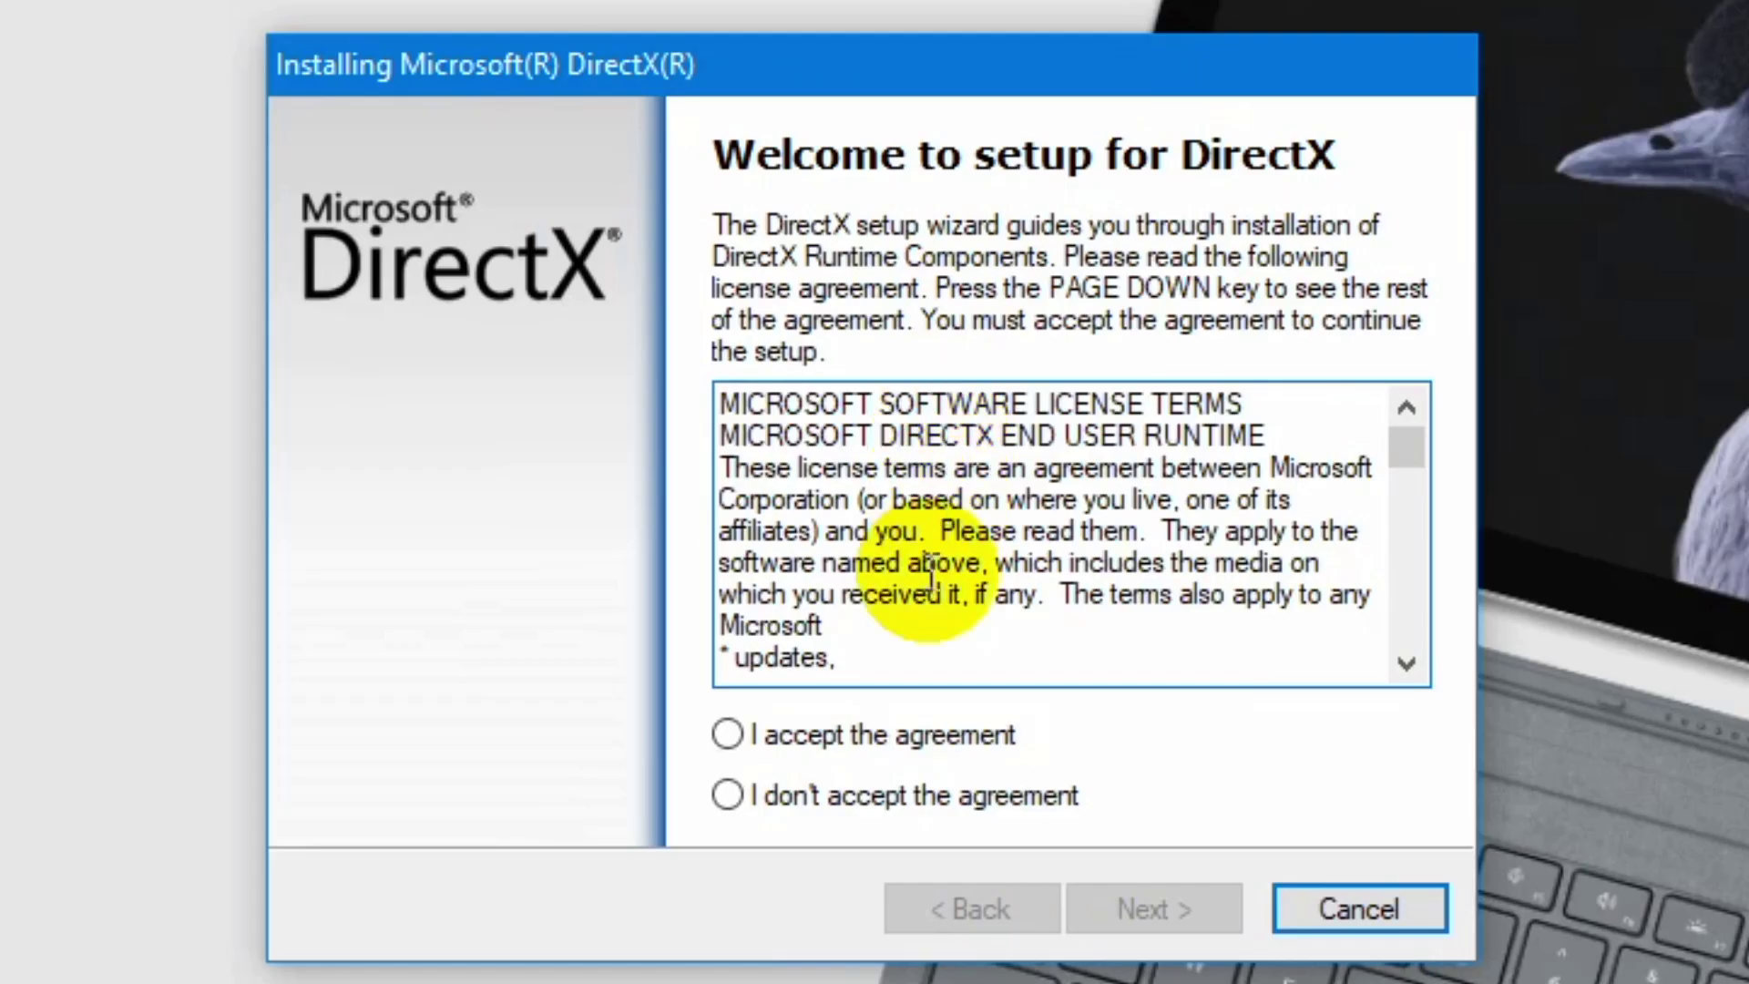
{"action": "left_click", "coordinate": [892, 525]}
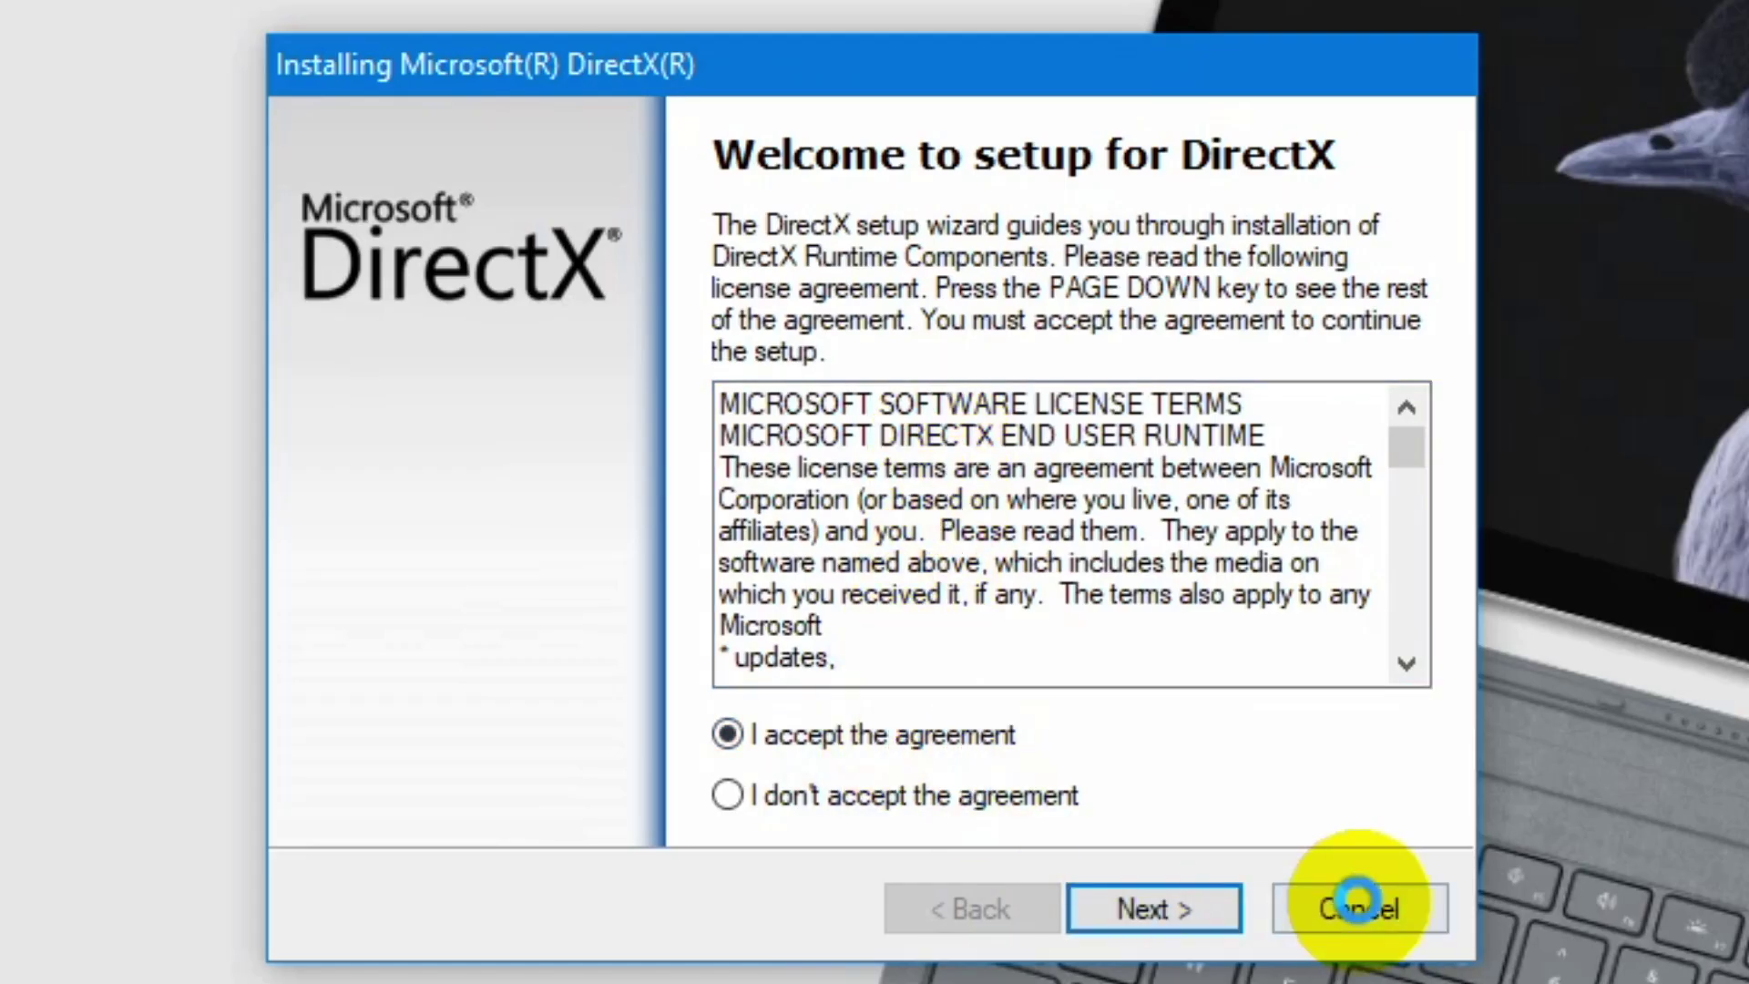
{"action": "left_click", "coordinate": [1358, 902]}
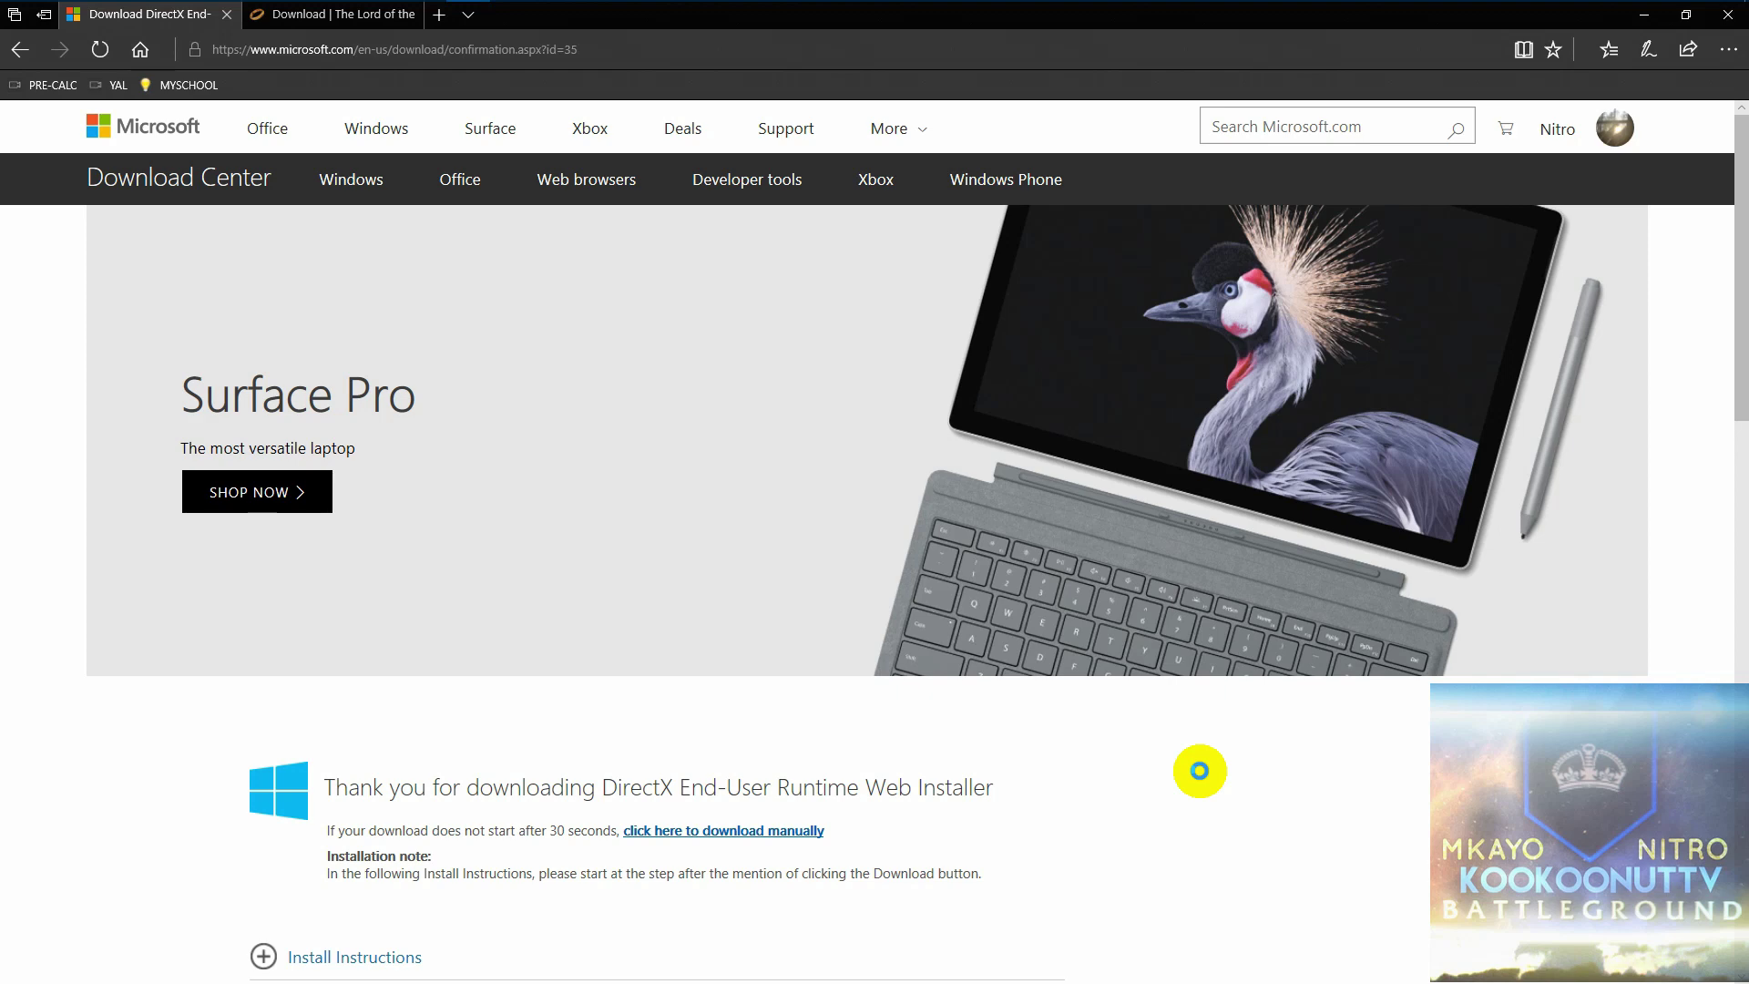
{"action": "left_click", "coordinate": [288, 18]}
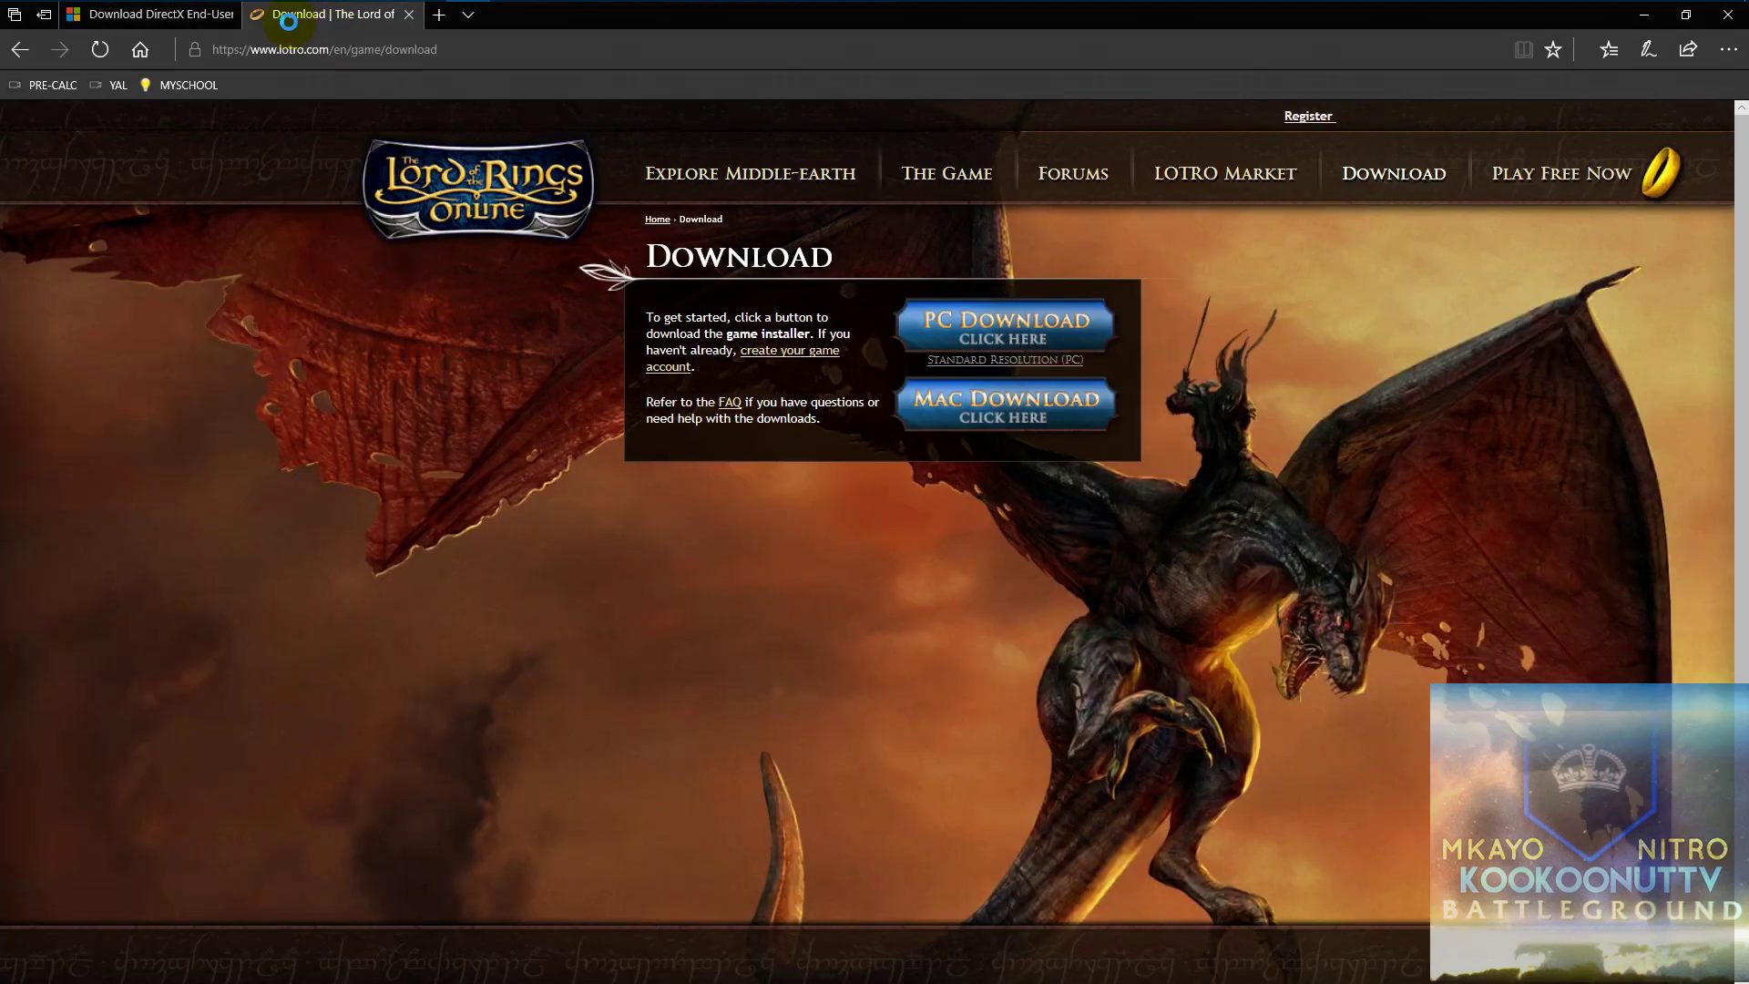
{"action": "left_click", "coordinate": [192, 16]}
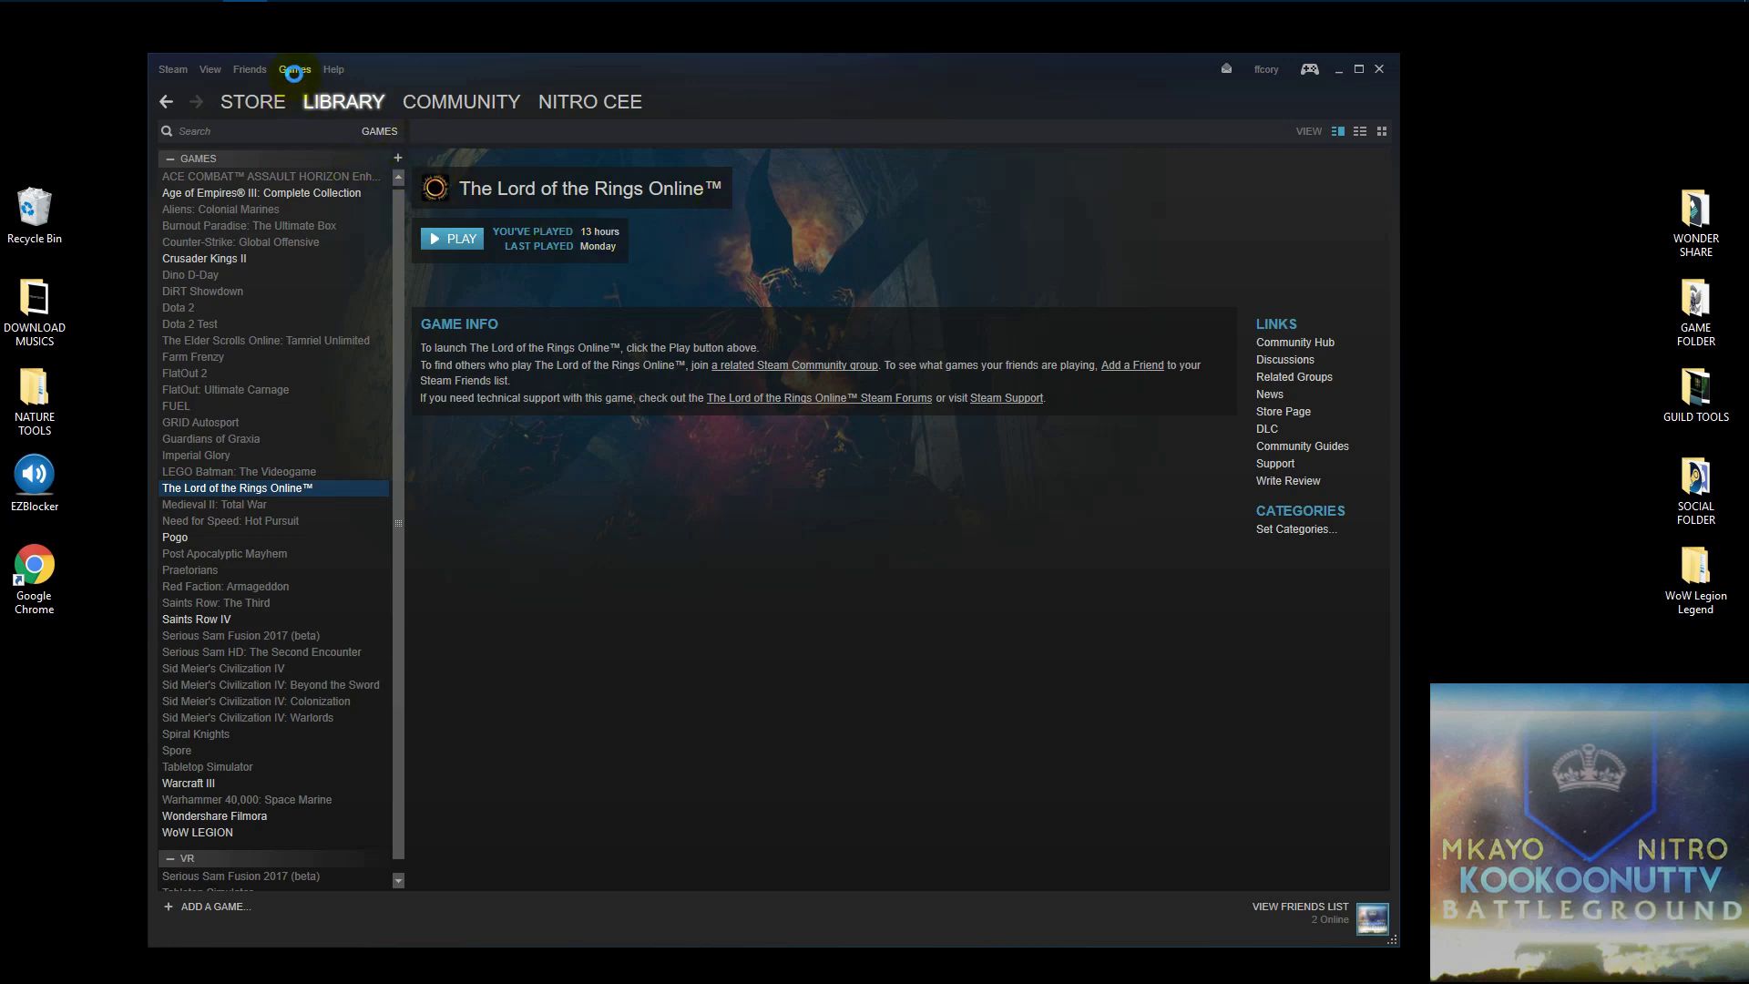
View the programs offered for adding a non-Steam game to the Steam library and close the dialog without adding any
{"action": "left_click", "coordinate": [292, 72]}
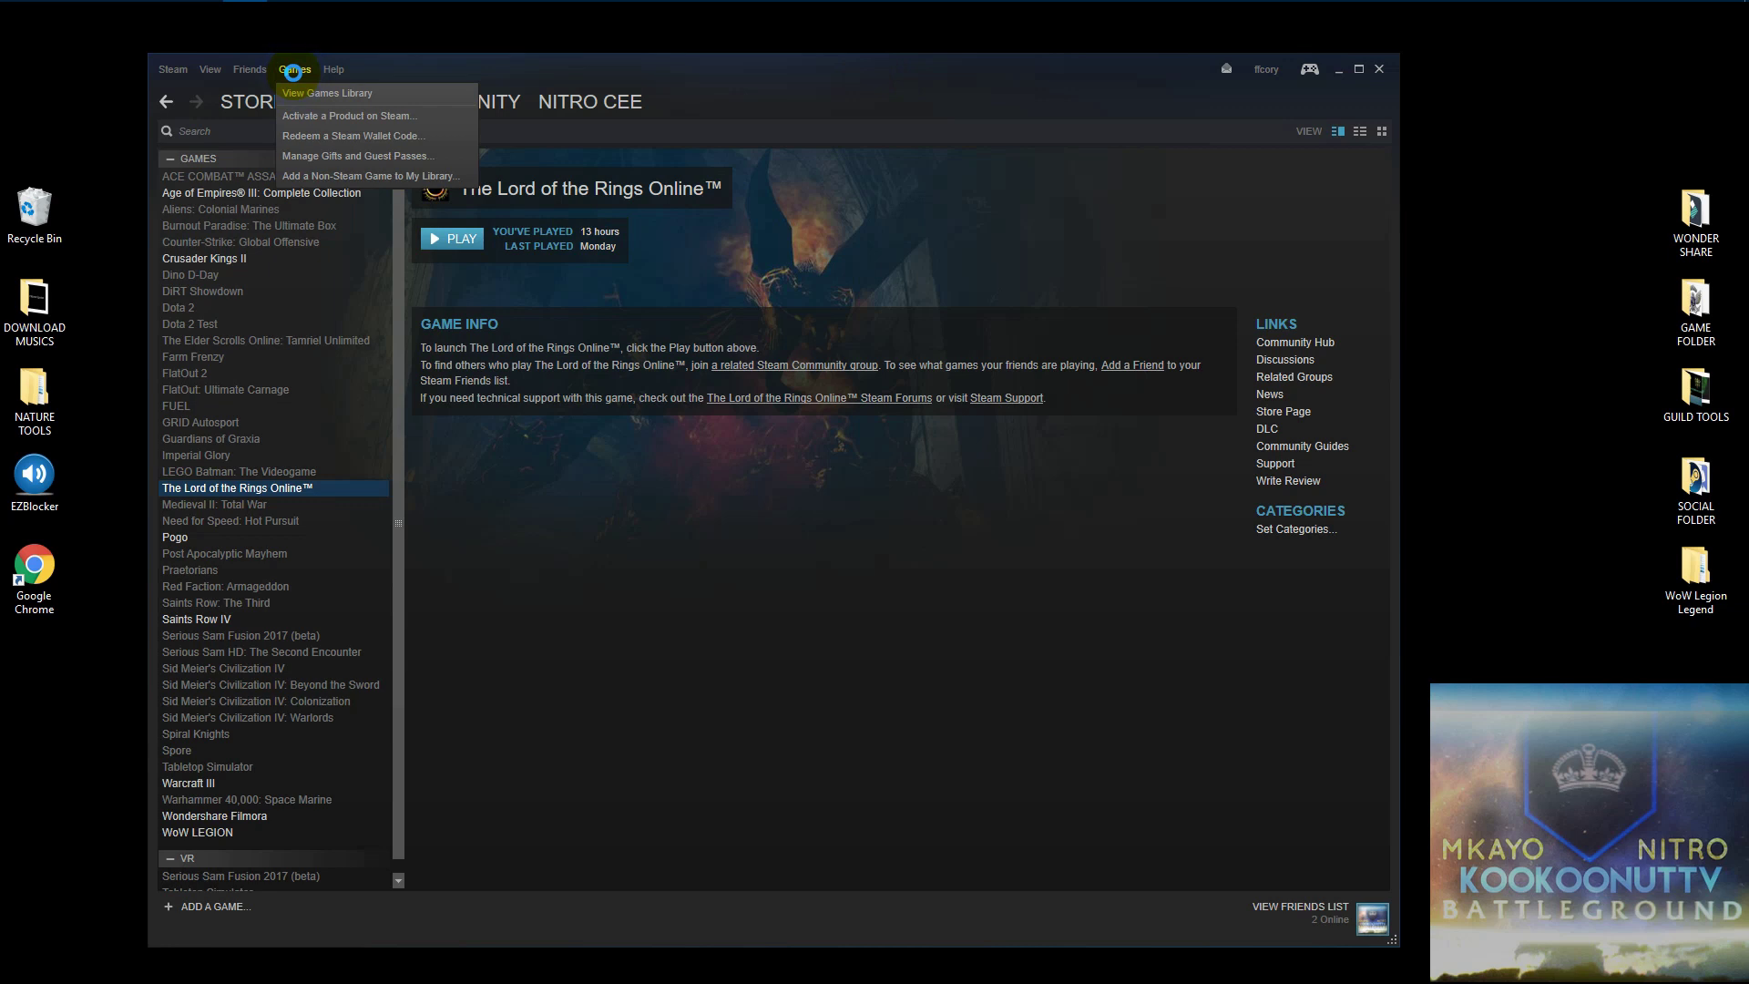
{"action": "left_click", "coordinate": [352, 176]}
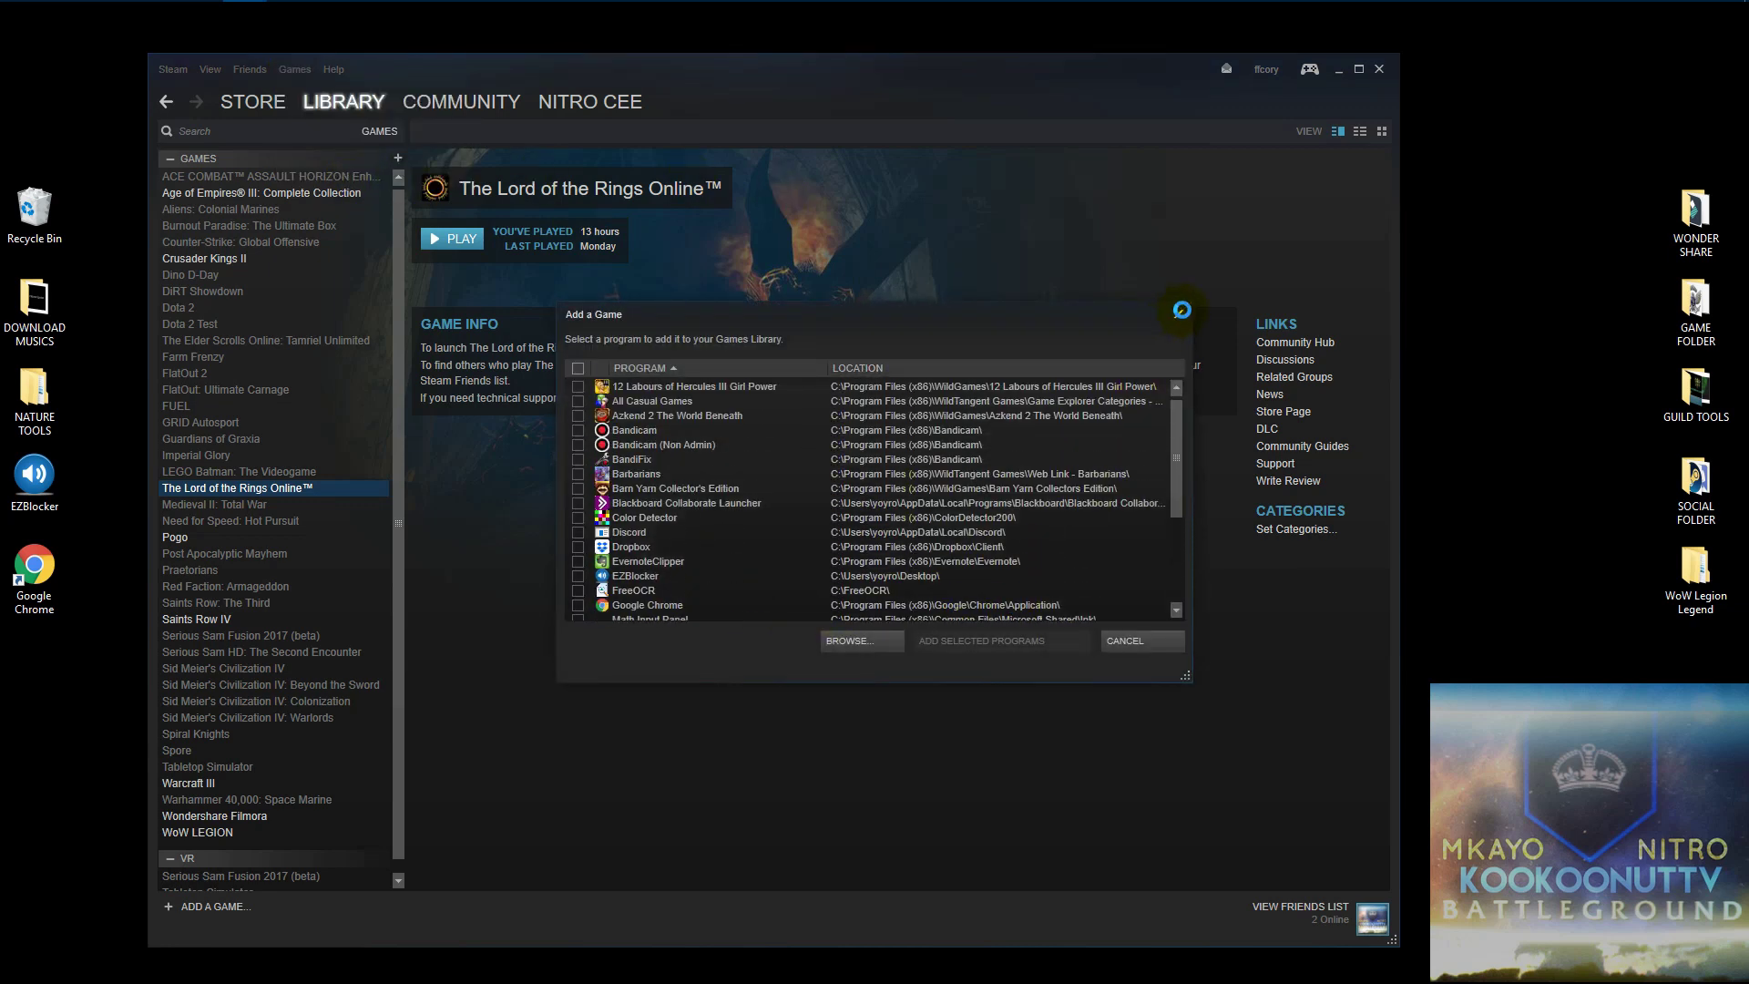
{"action": "key", "text": "Escape"}
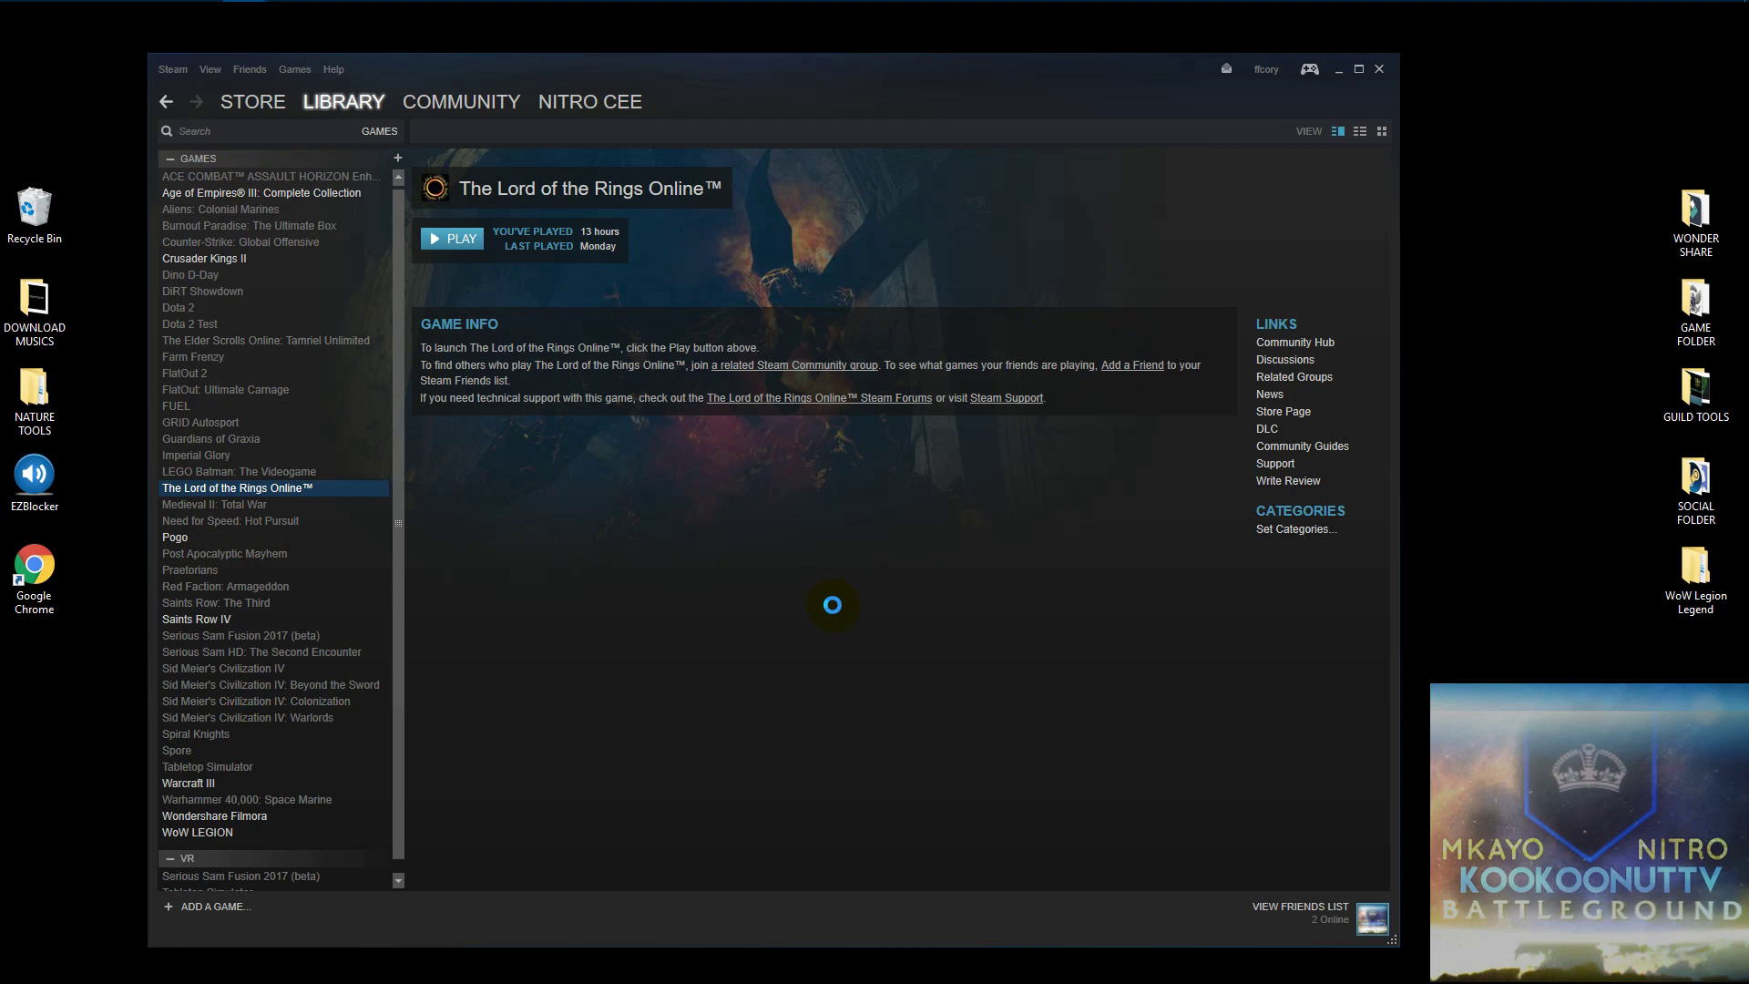
Switch back to Microsoft Edge and show the Lord of the Rings Online download page
{"action": "left_click", "coordinate": [468, 14]}
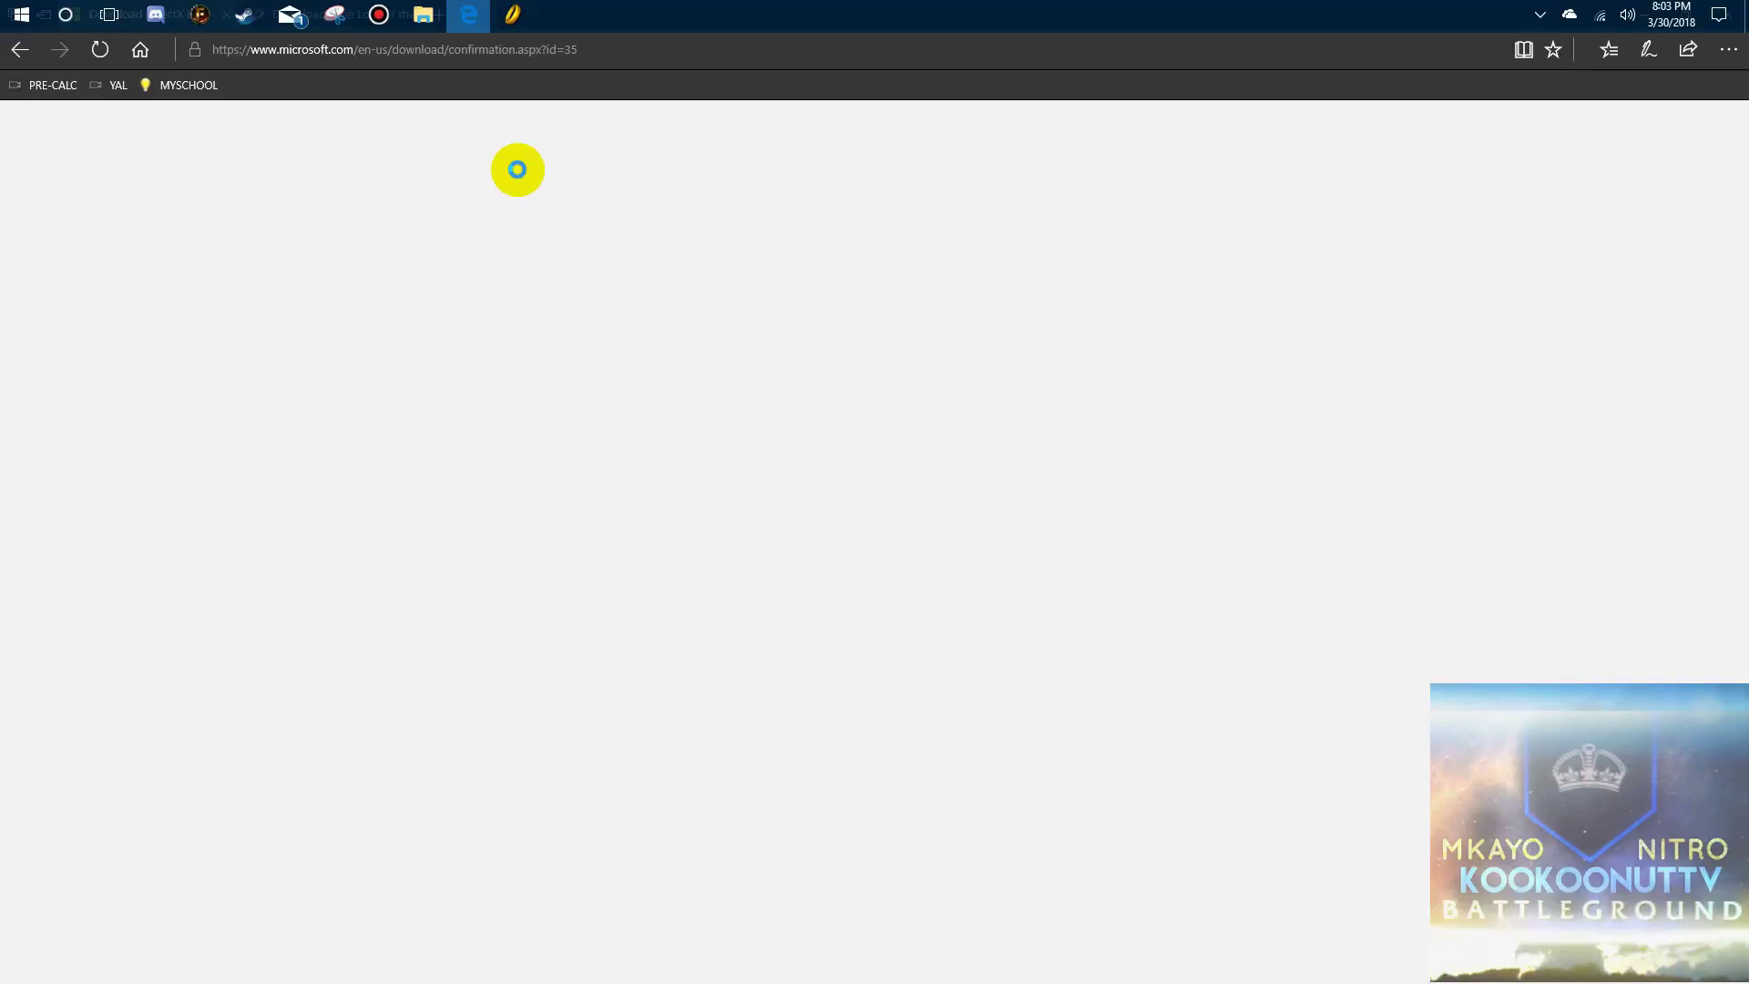
{"action": "left_click", "coordinate": [328, 20]}
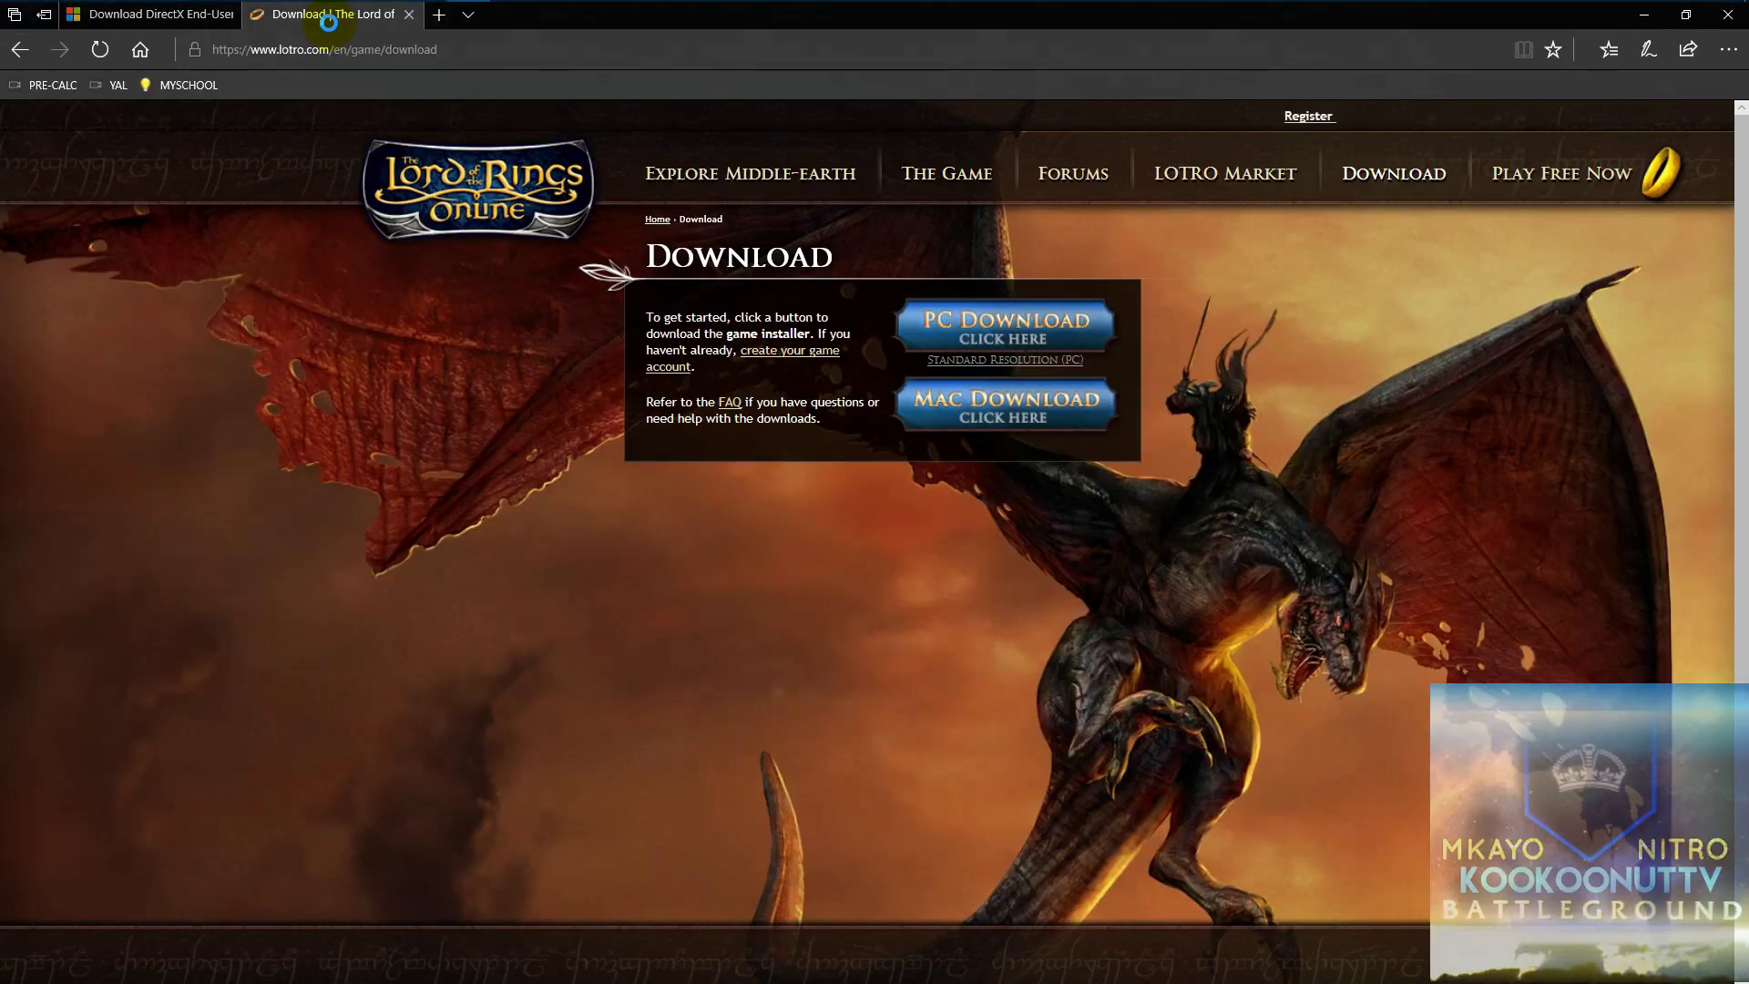